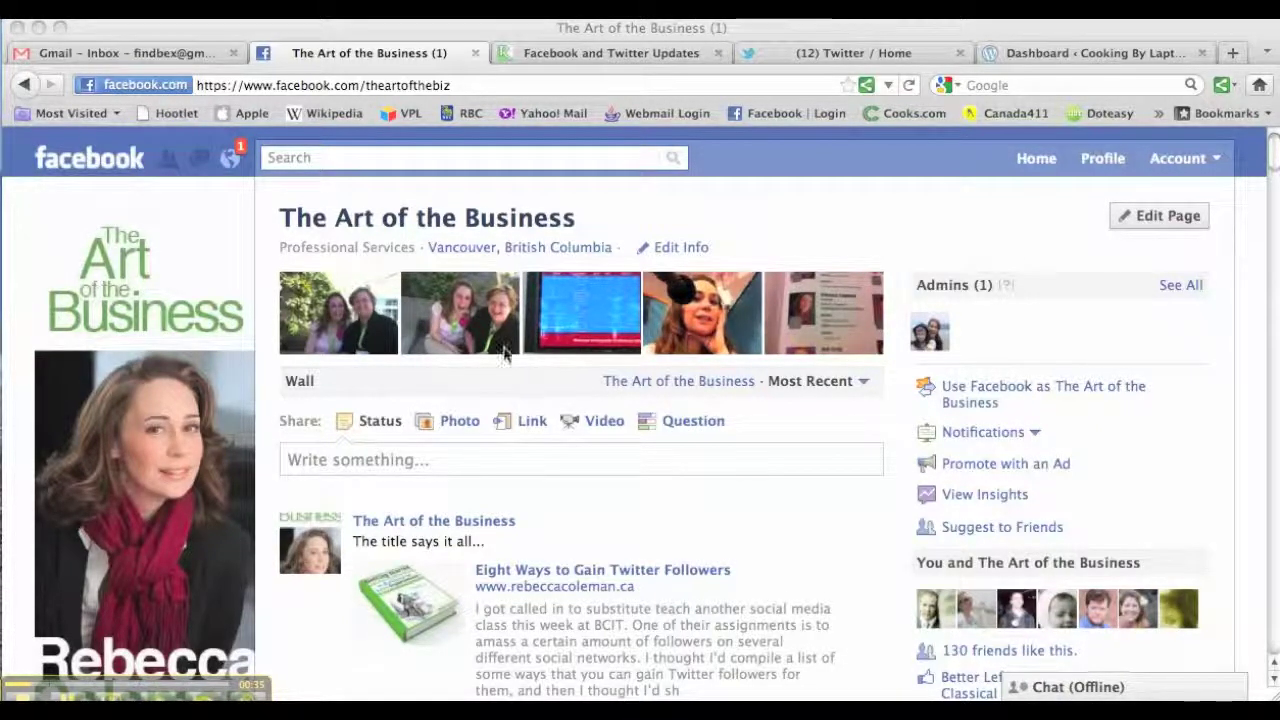
- Open the Edit Page settings for The Art of the Business Facebook page
click(1173, 220)
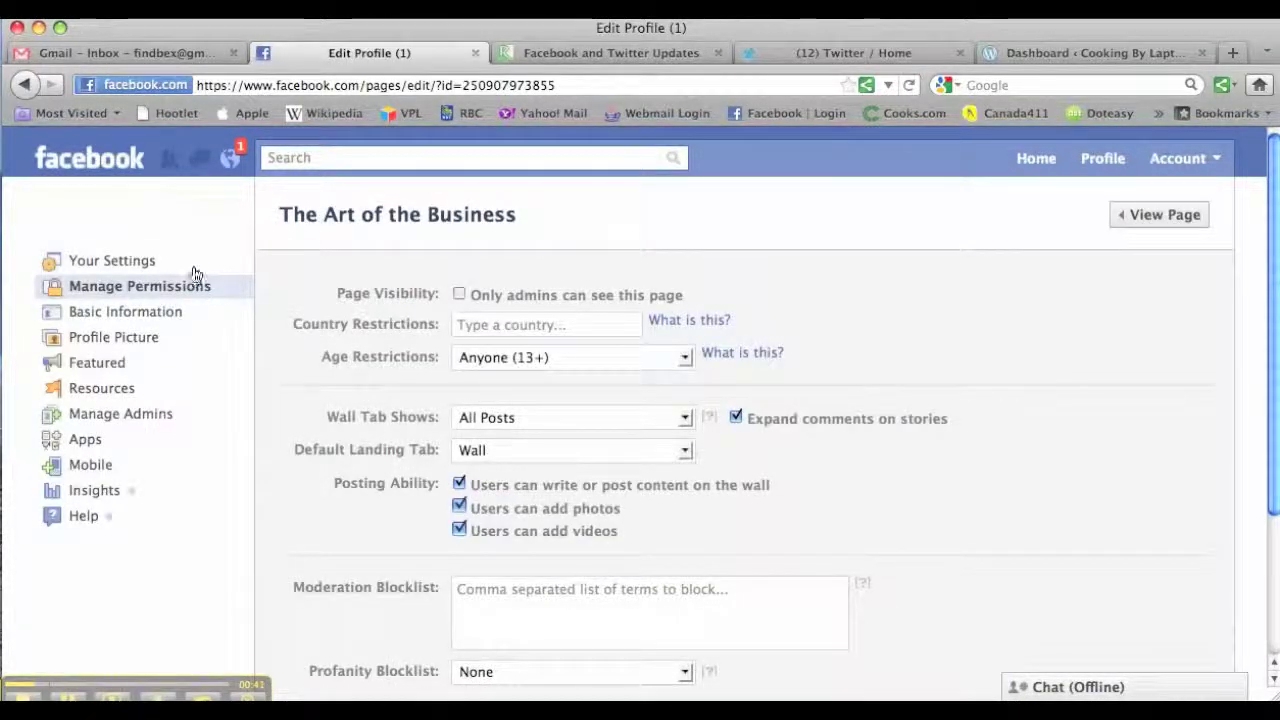
- From the page's Resources section, follow the 'Use social plugins' link
click(100, 392)
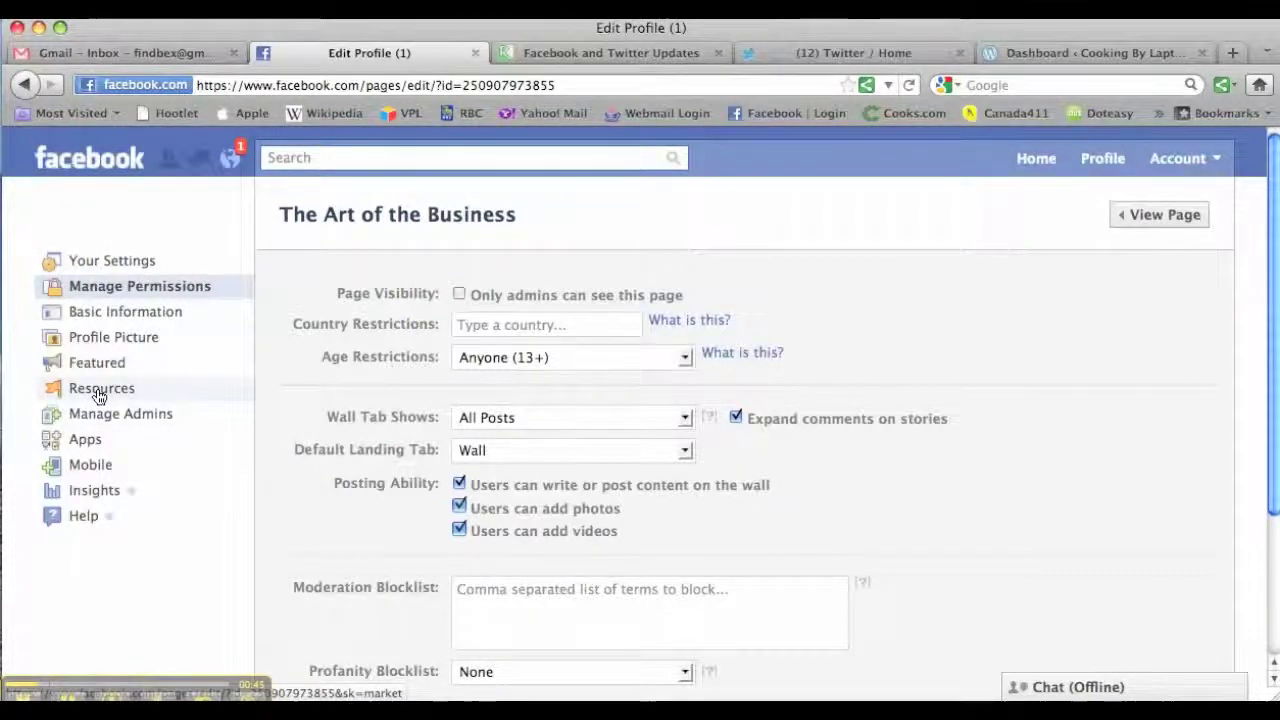
scroll(462, 408, down, 1)
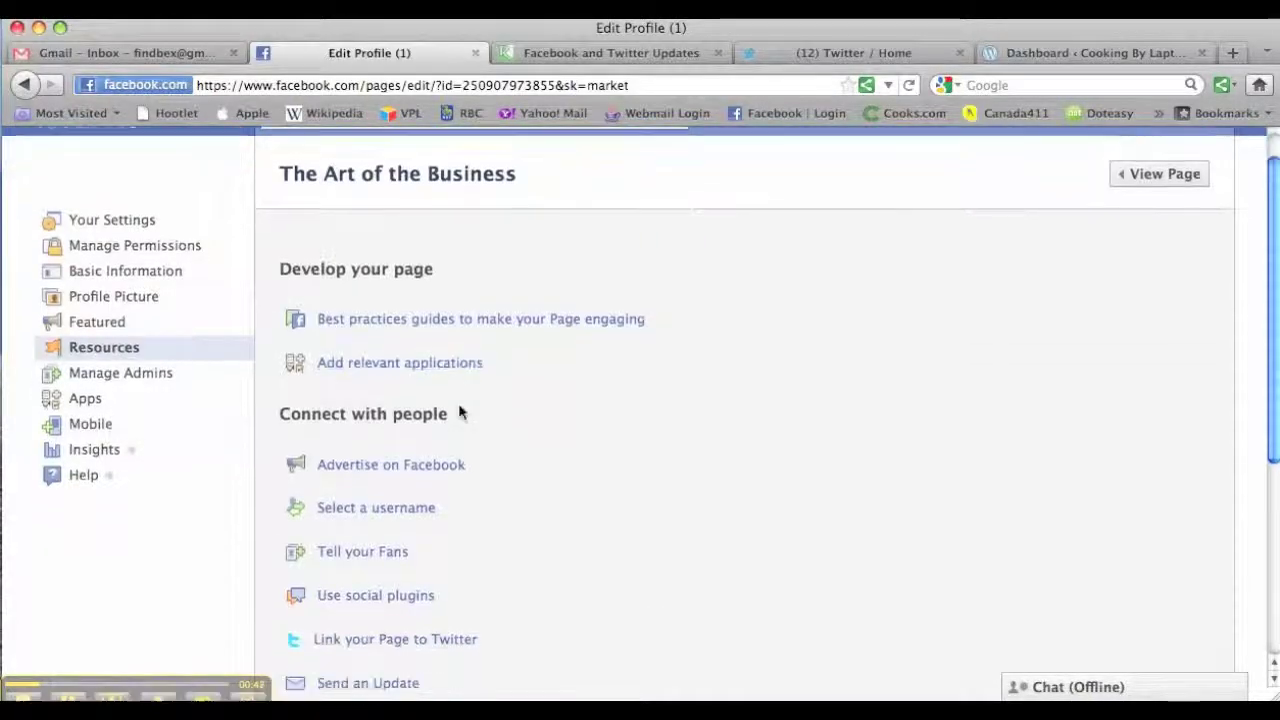
scroll(460, 411, down, 2)
scroll(461, 411, down, 1)
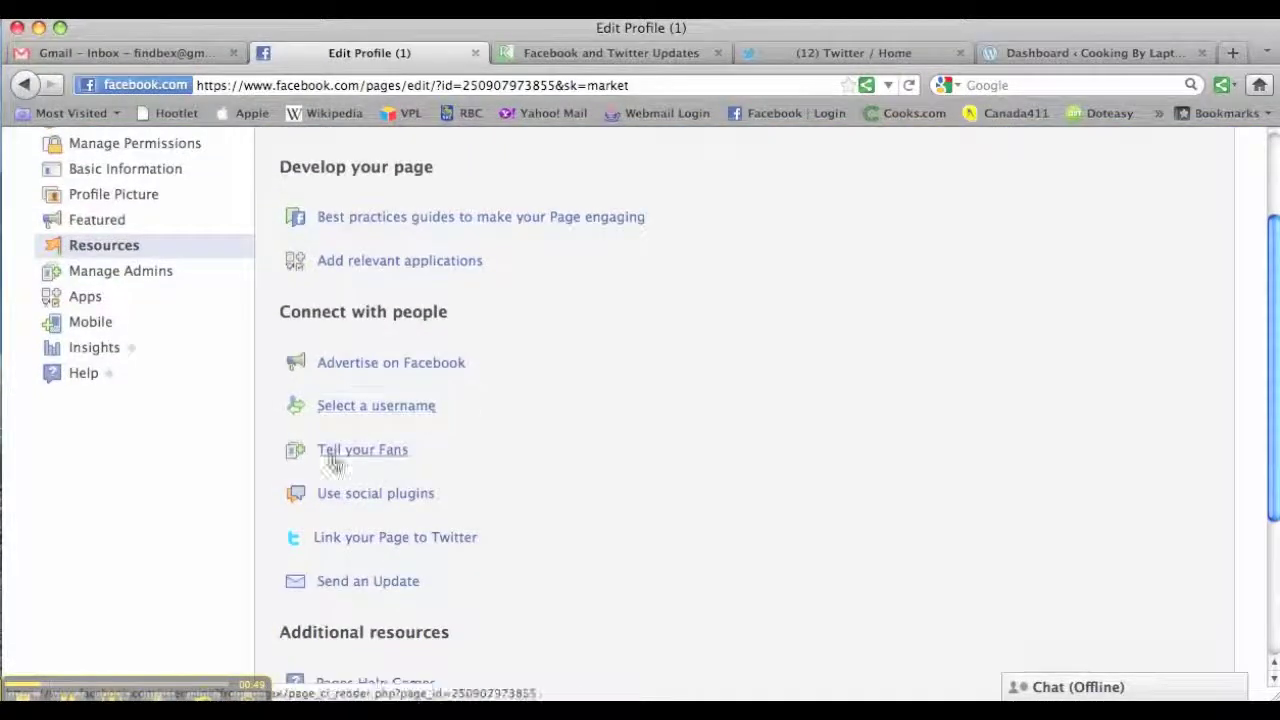
click(379, 501)
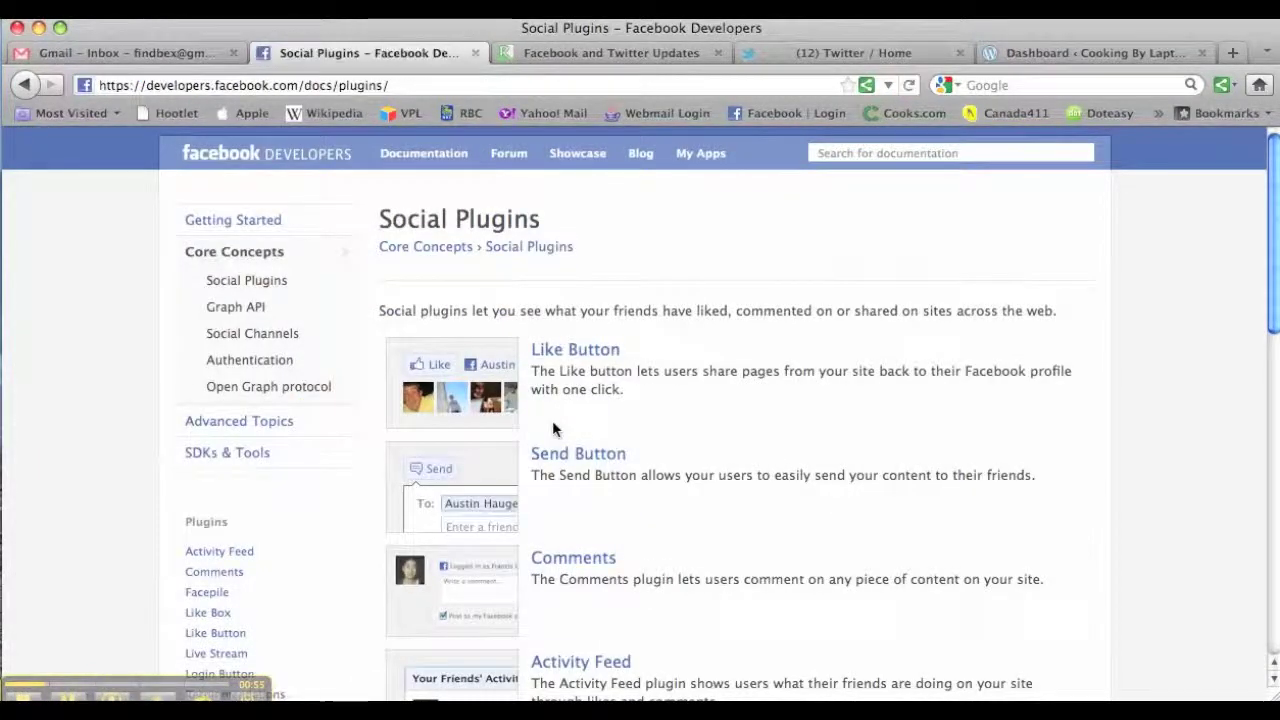
- Scroll down the Social Plugins list and open the Like Box plugin page
scroll(552, 425, down, 1)
scroll(552, 425, down, 1)
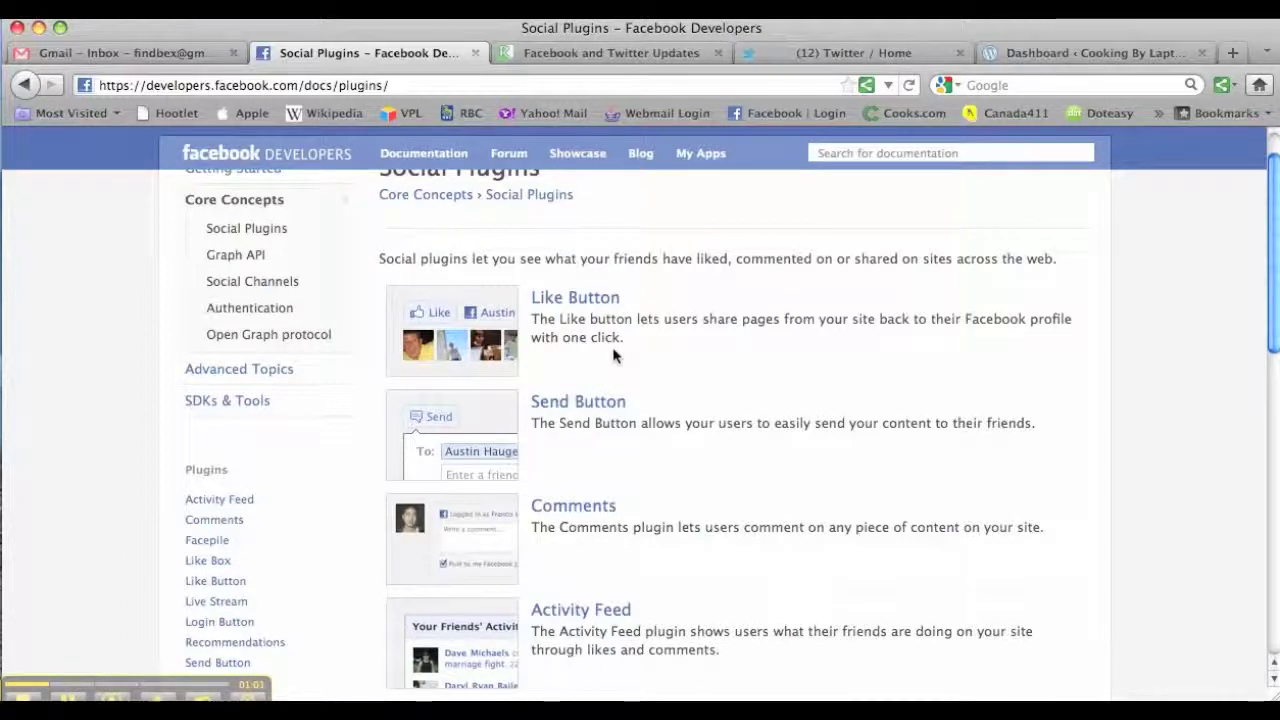
scroll(614, 355, down, 1)
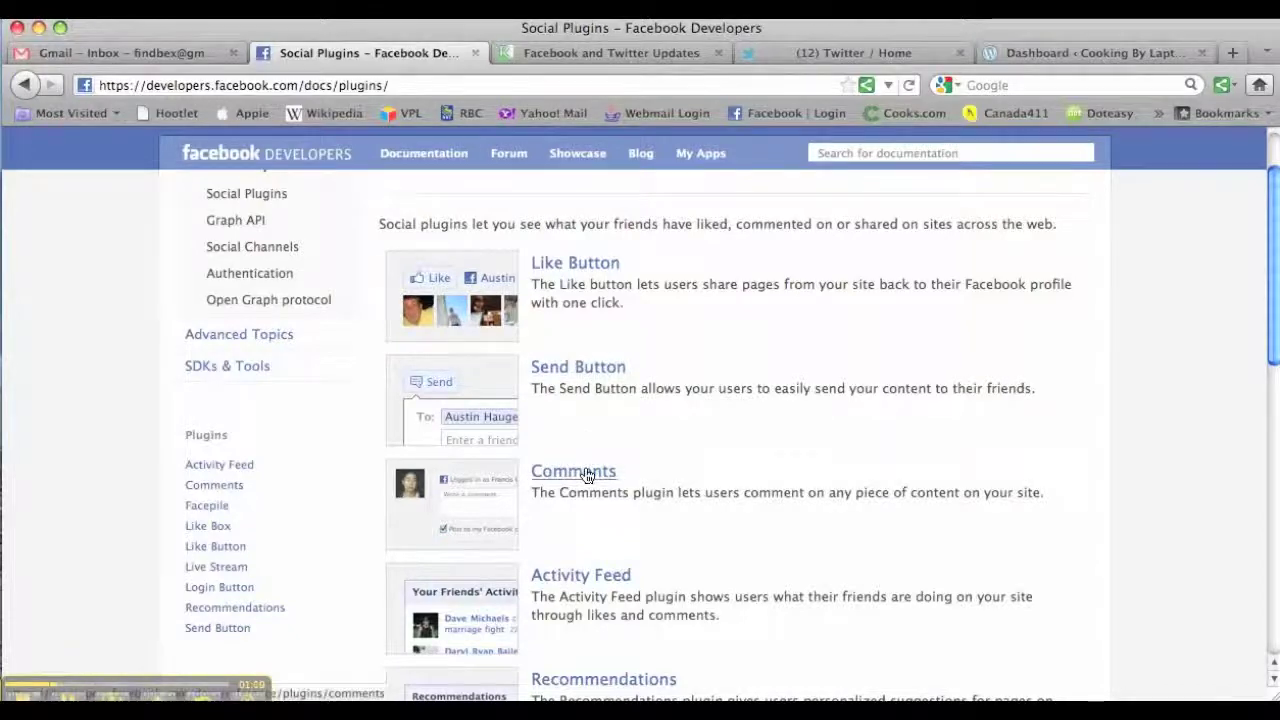
scroll(586, 475, down, 3)
scroll(586, 472, down, 2)
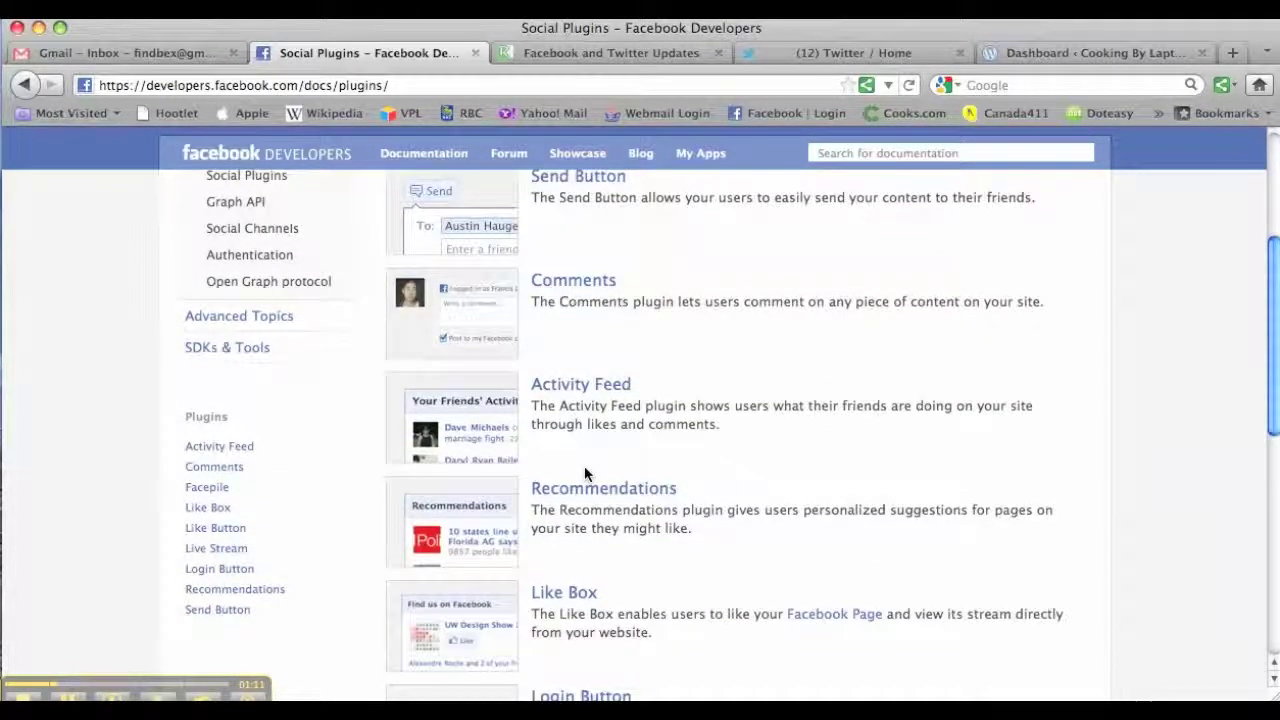
scroll(586, 472, down, 2)
scroll(586, 474, down, 2)
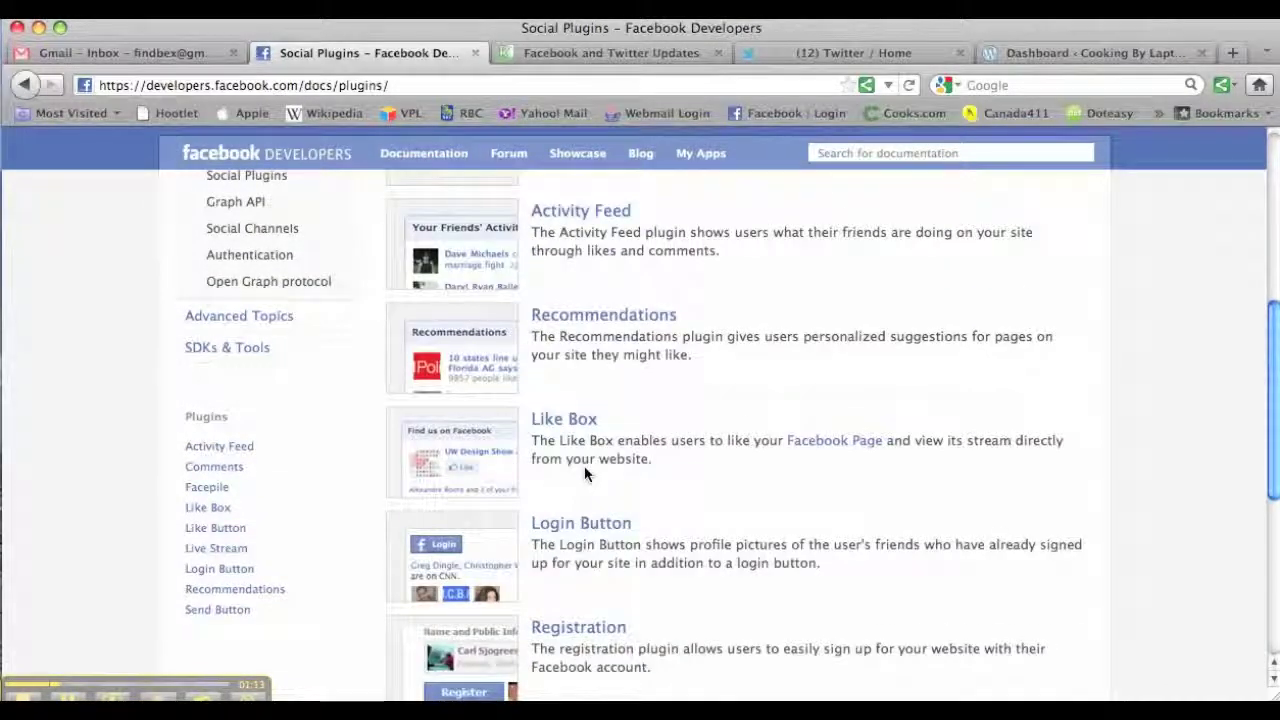
scroll(585, 470, down, 1)
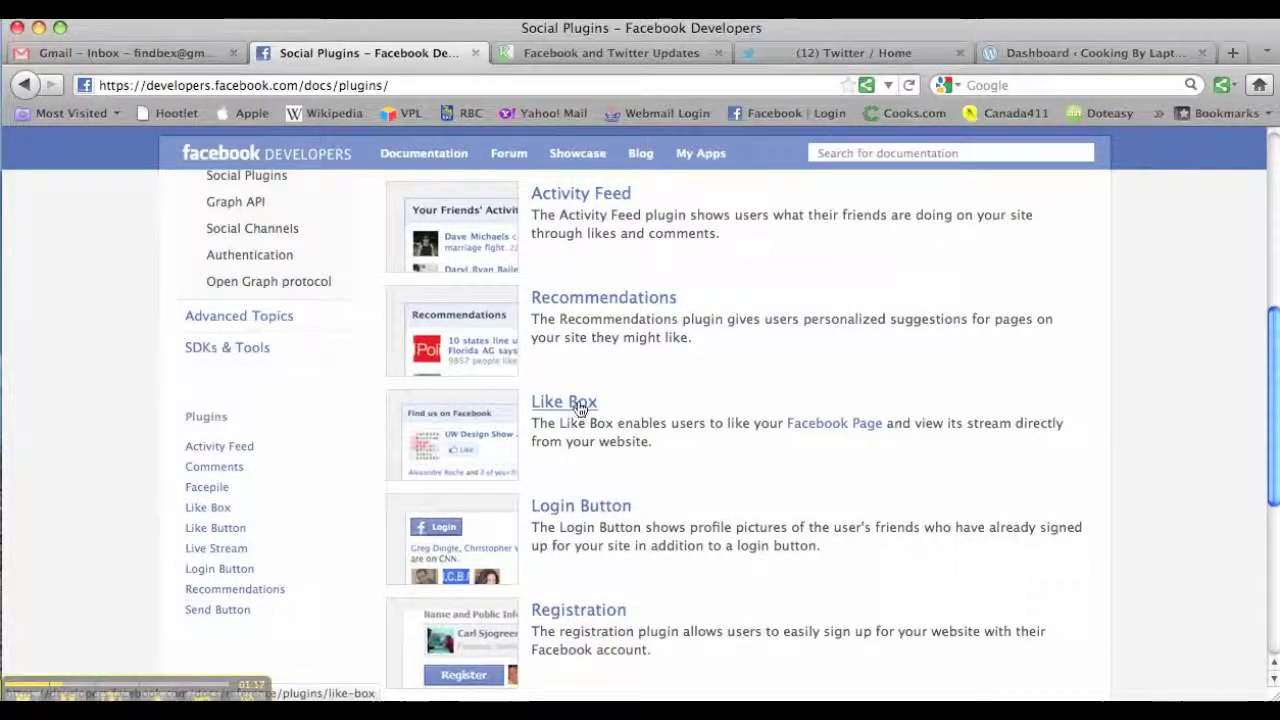
click(579, 407)
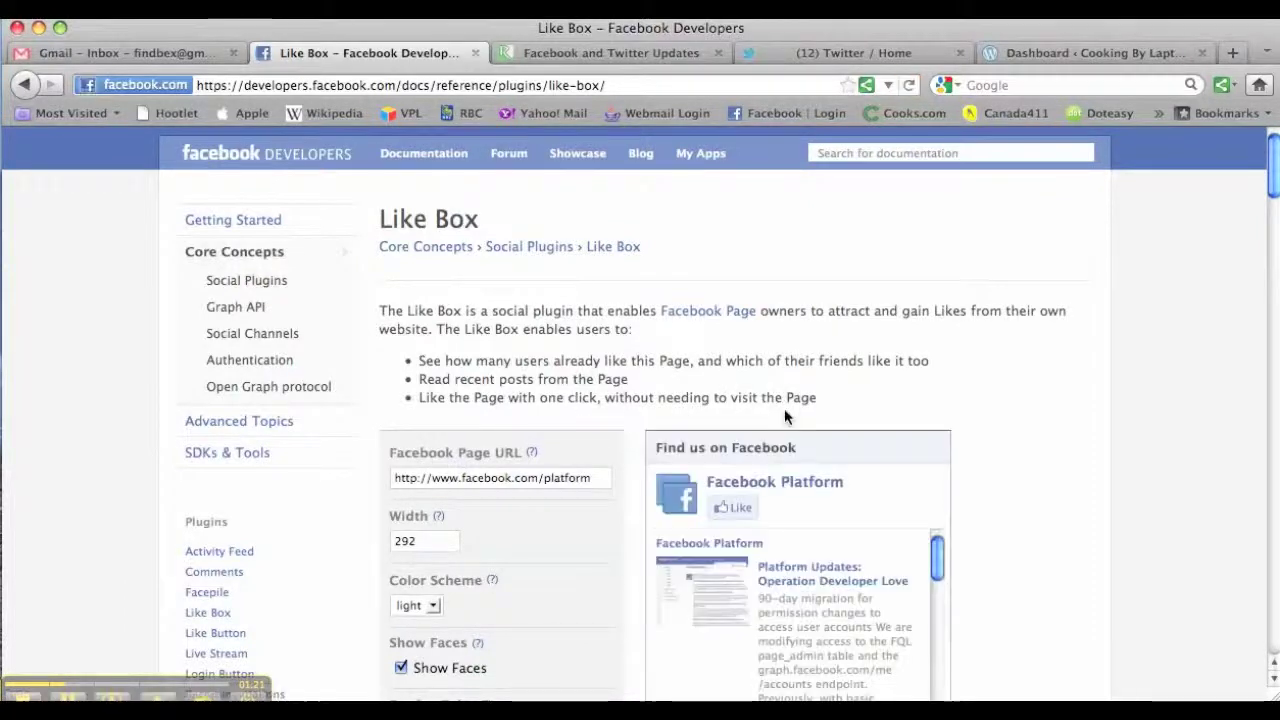
- Replace 'platform' with 'theartofthebiz' in the Like Box's Facebook Page URL
scroll(784, 408, down, 3)
scroll(784, 408, down, 2)
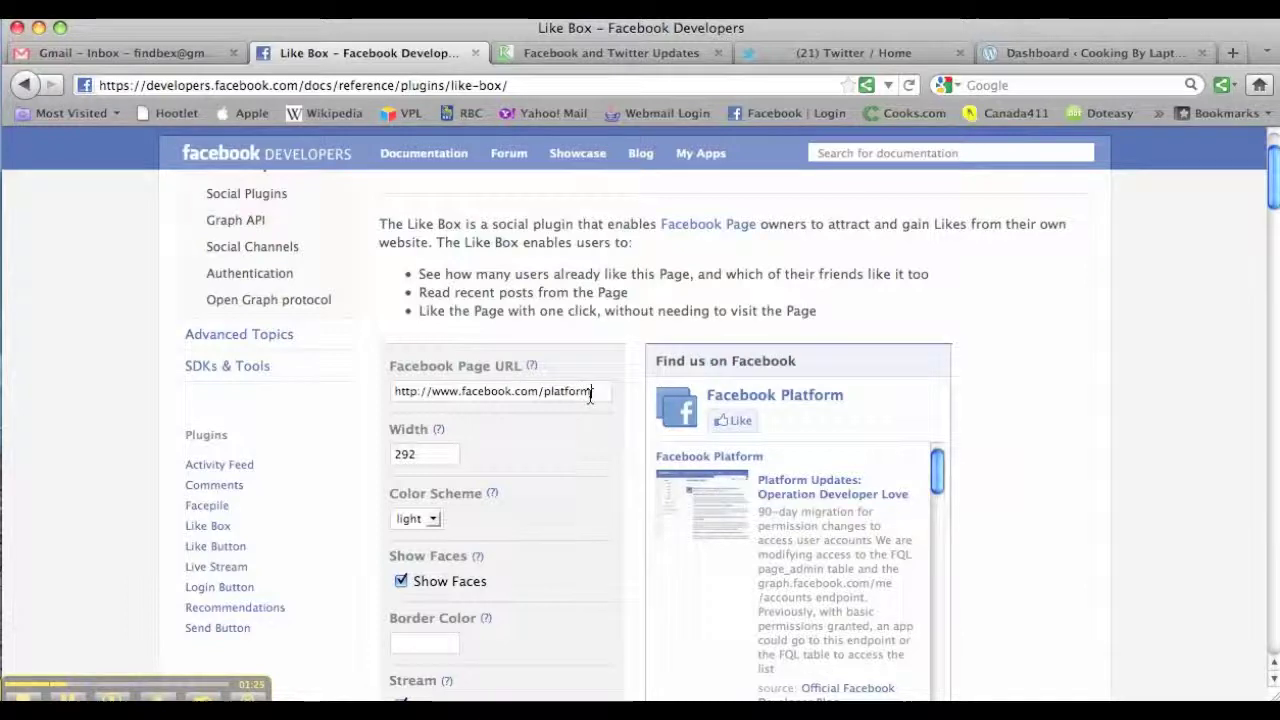
drag(592, 391, 537, 398)
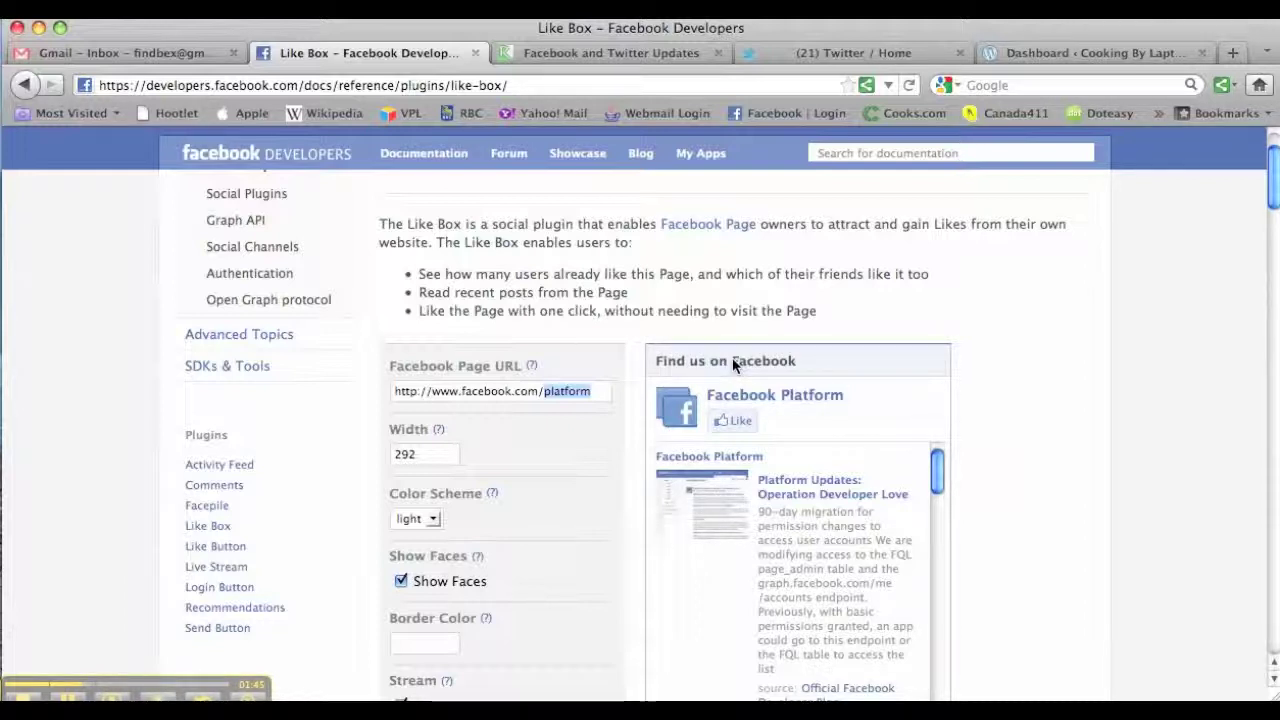
text(theartof)
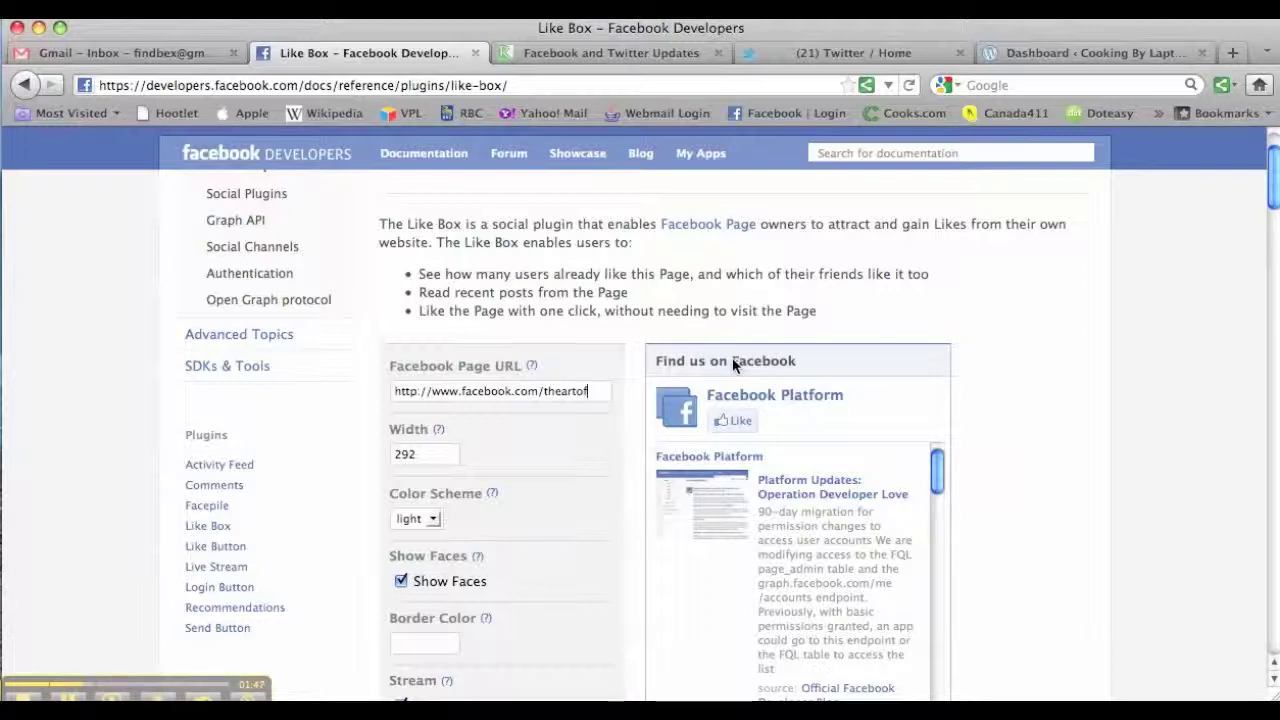
text(thebiz)
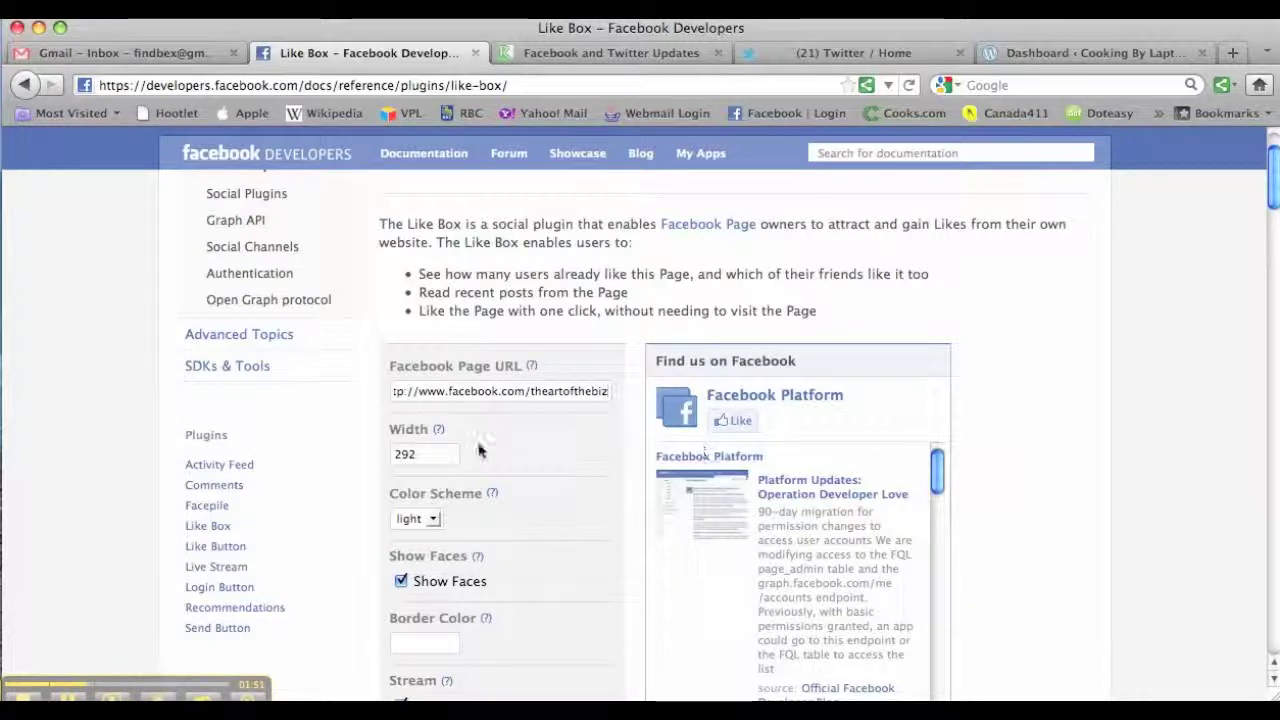
click(418, 454)
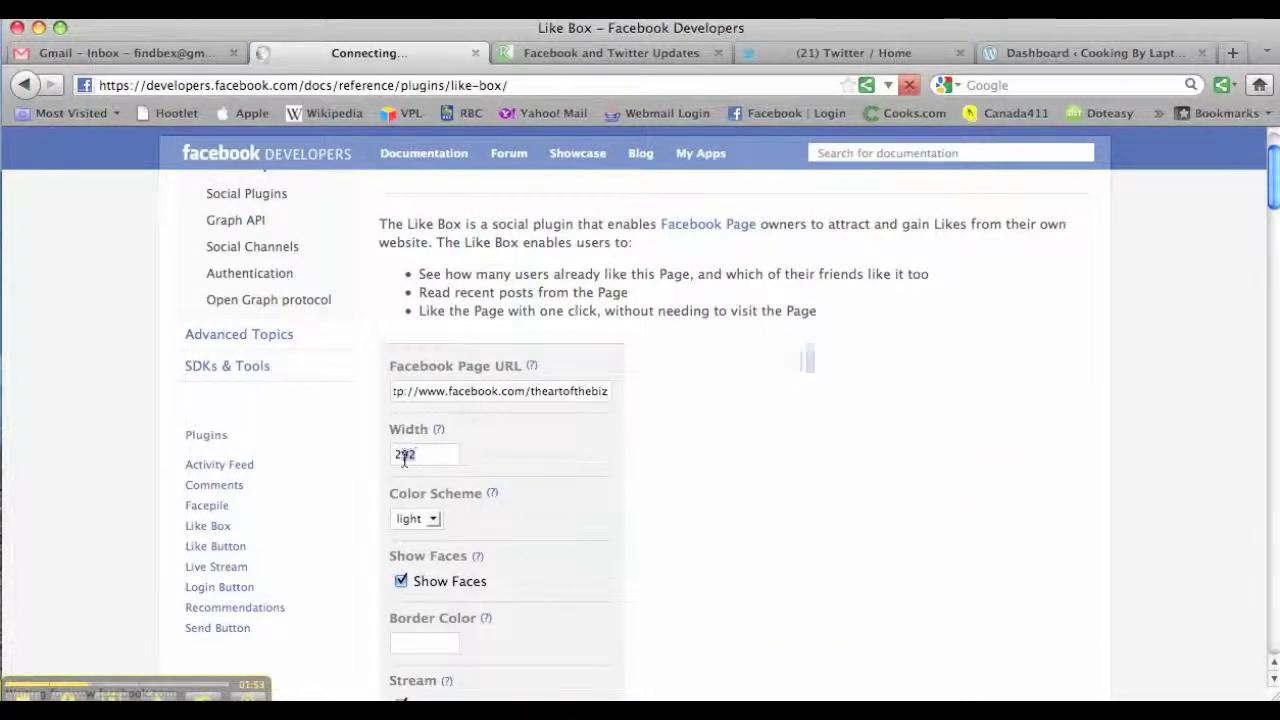
- Change the Like Box width from 292 to 190 and keep the light colour scheme
drag(418, 454, 390, 454)
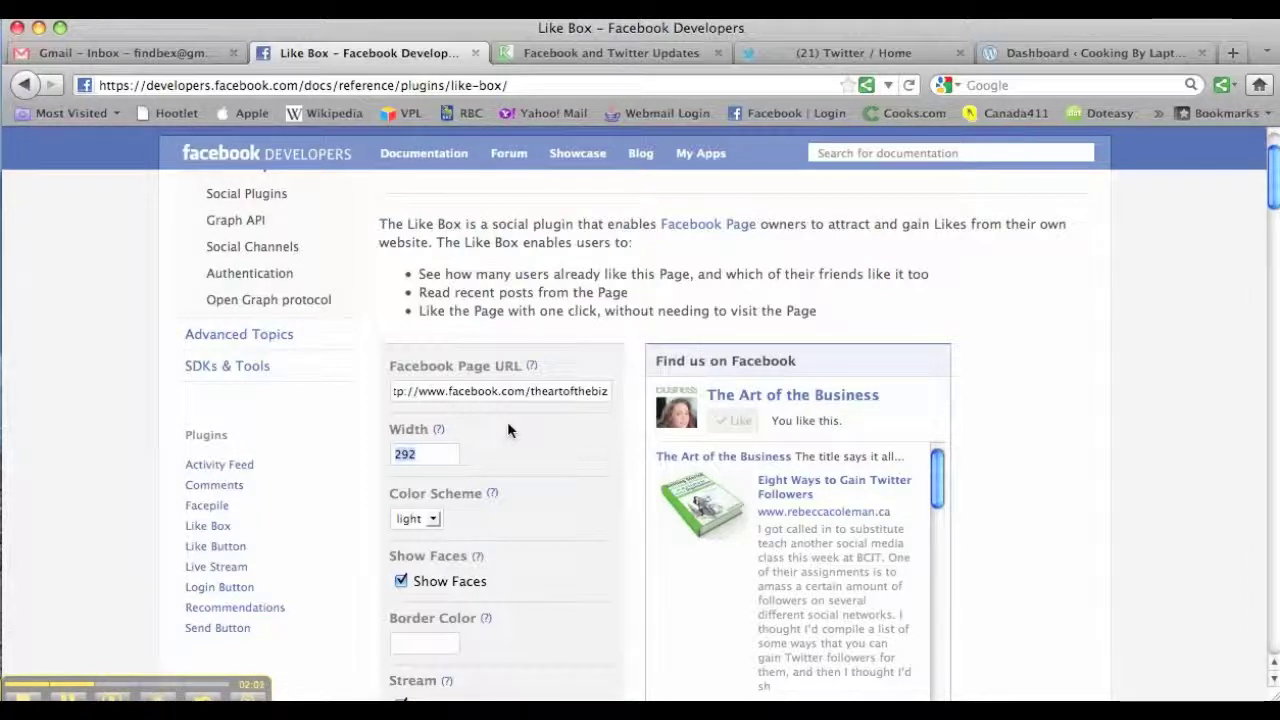
text(190)
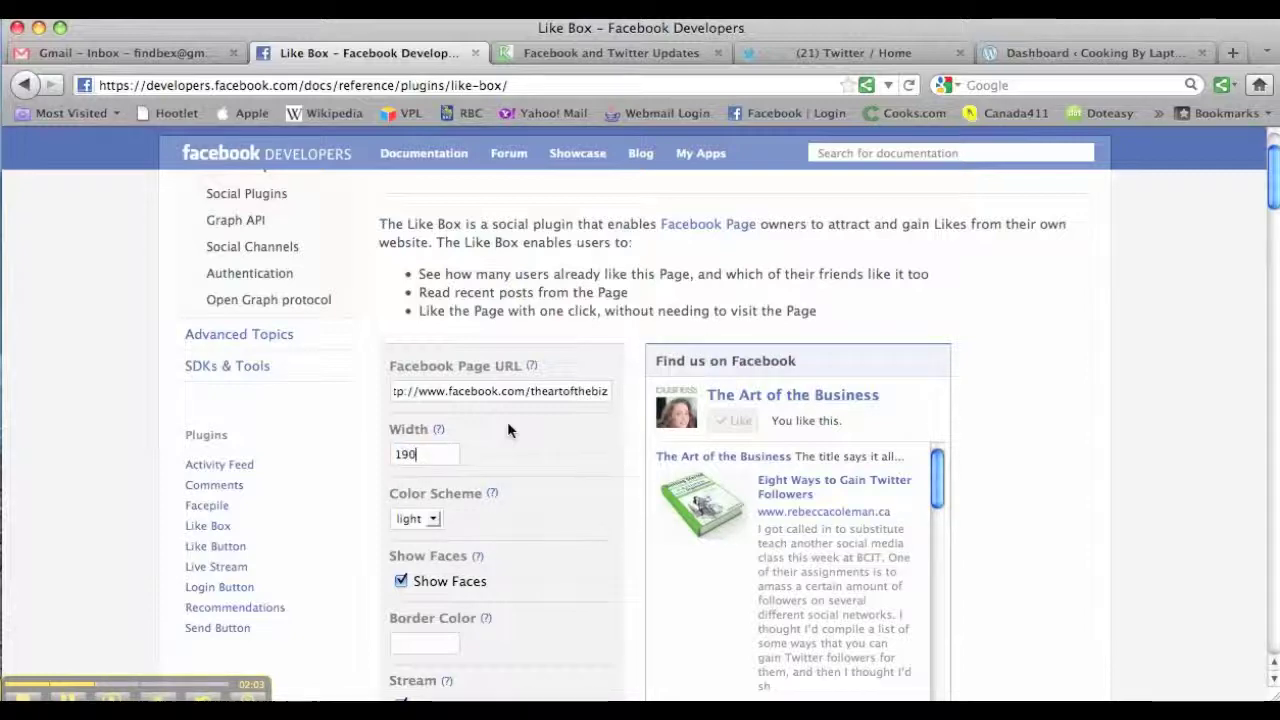
scroll(486, 490, down, 2)
scroll(486, 505, down, 1)
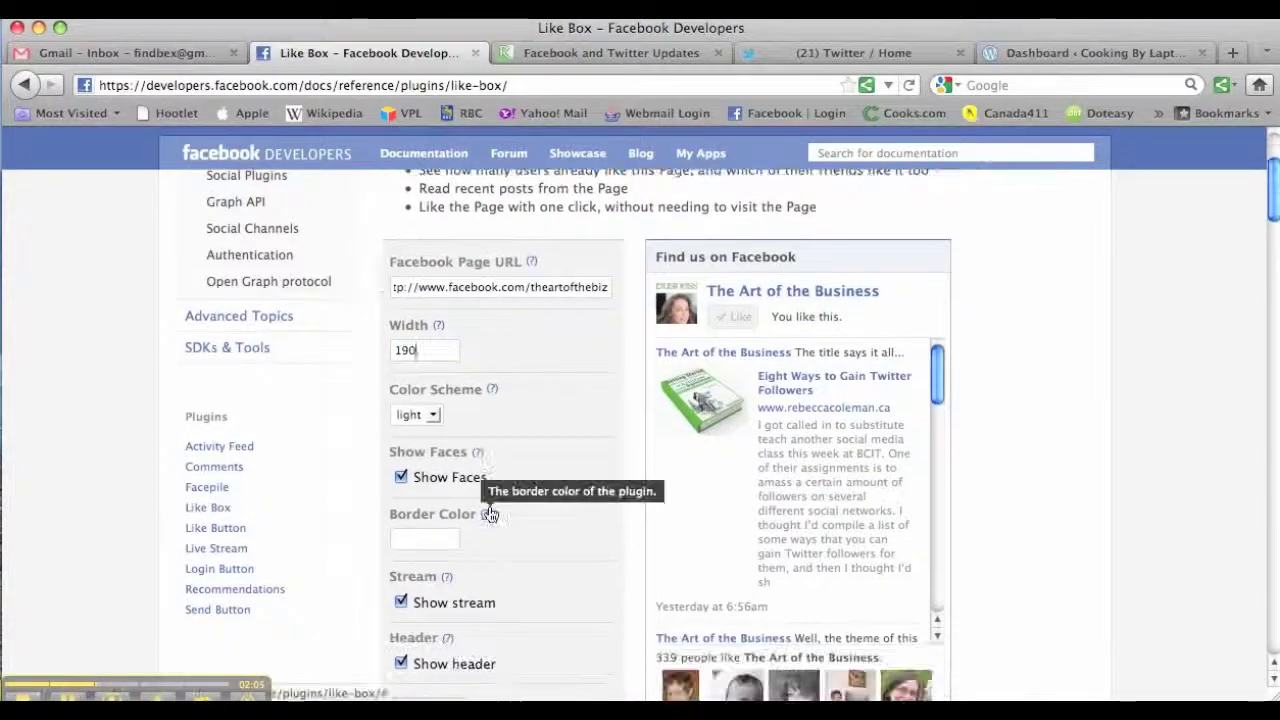
click(433, 416)
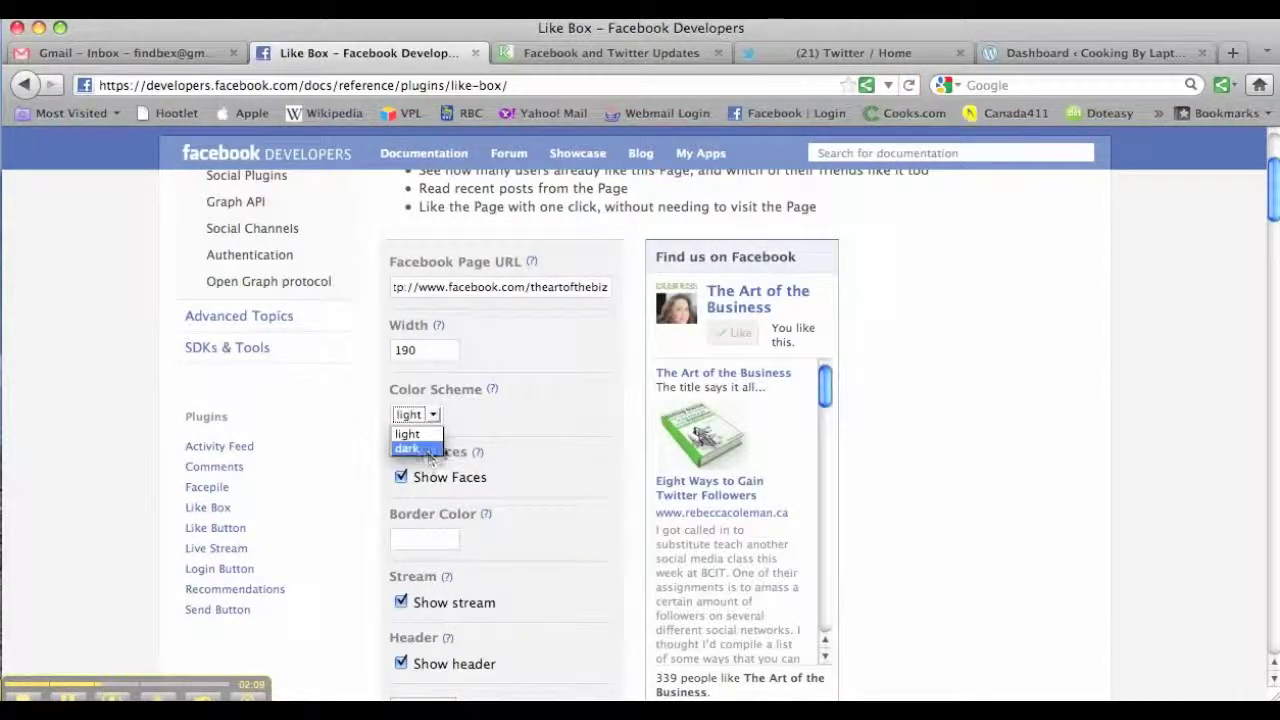
click(520, 430)
scroll(590, 420, down, 2)
scroll(590, 420, down, 1)
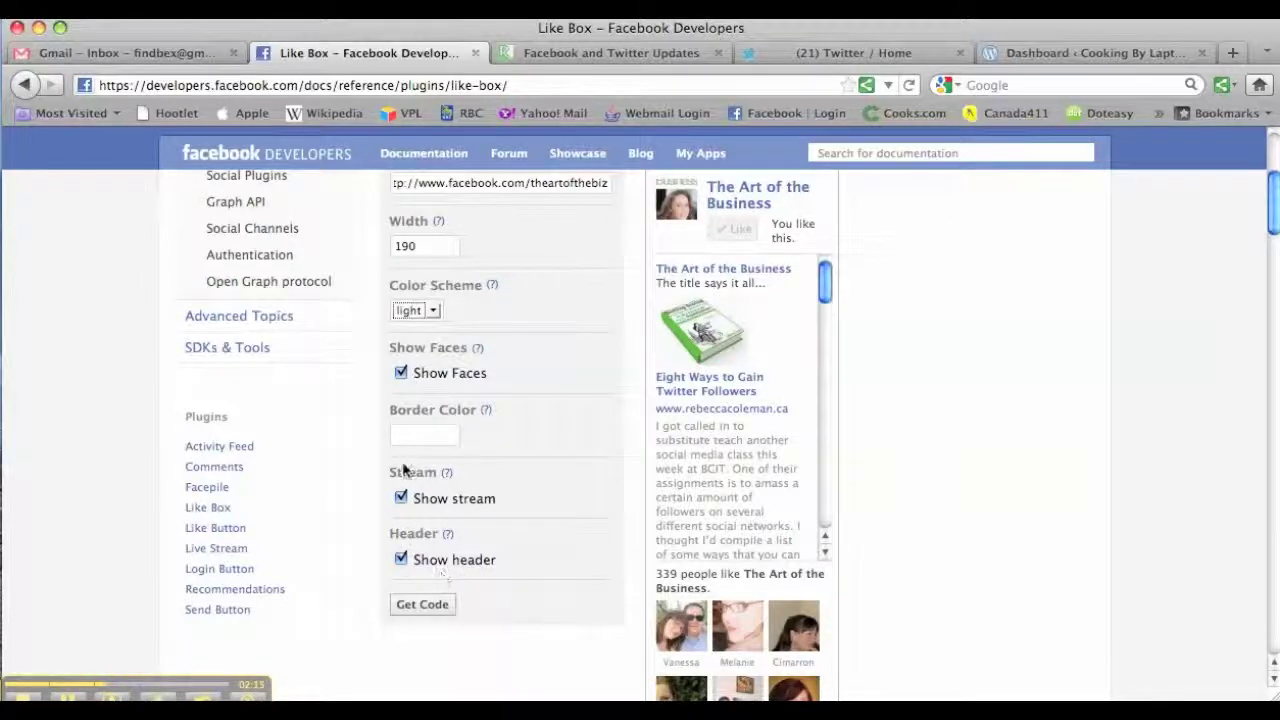
scroll(522, 572, down, 4)
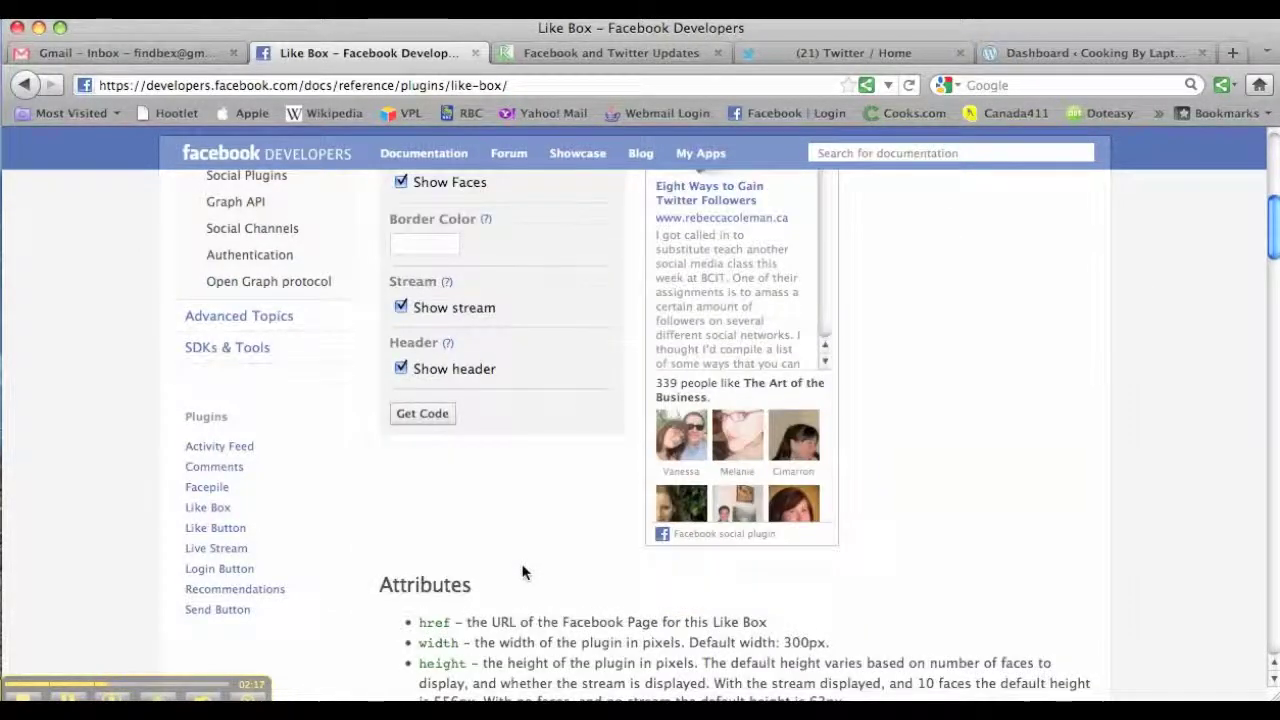
scroll(522, 572, up, 4)
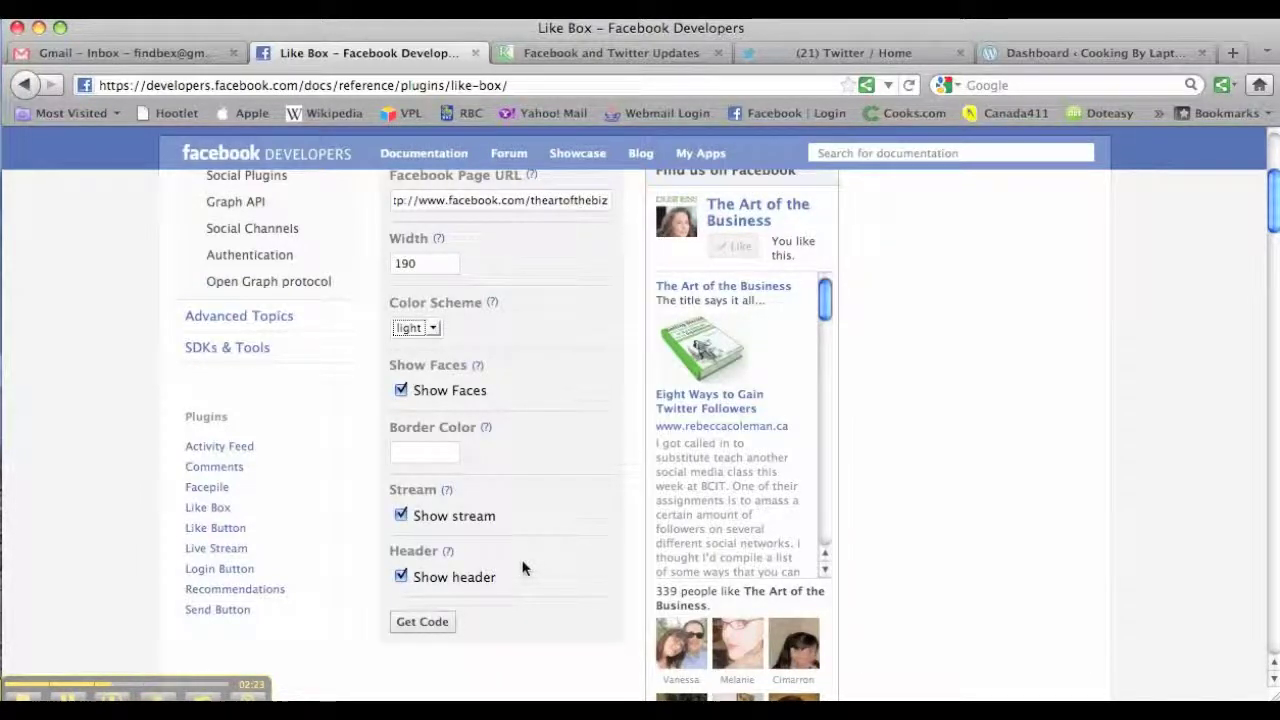
- Generate the Like Box code and copy the full iframe embed code
click(432, 634)
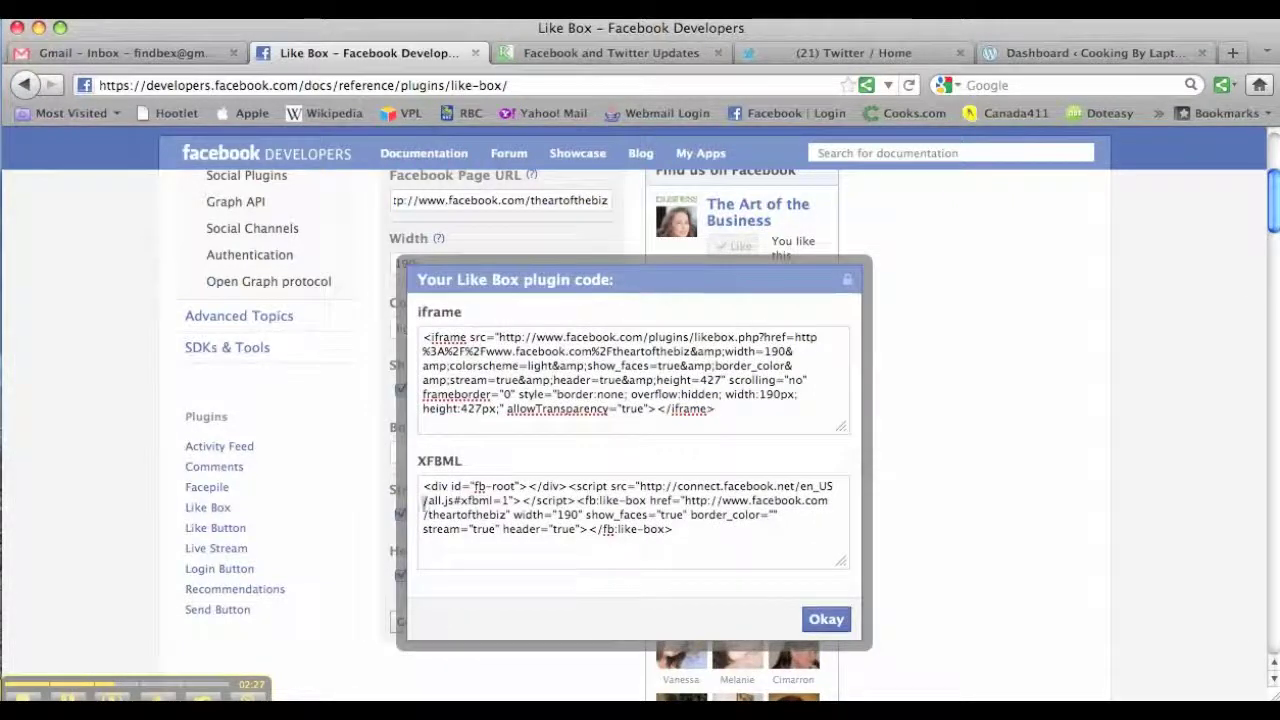
click(744, 414)
drag(744, 414, 420, 338)
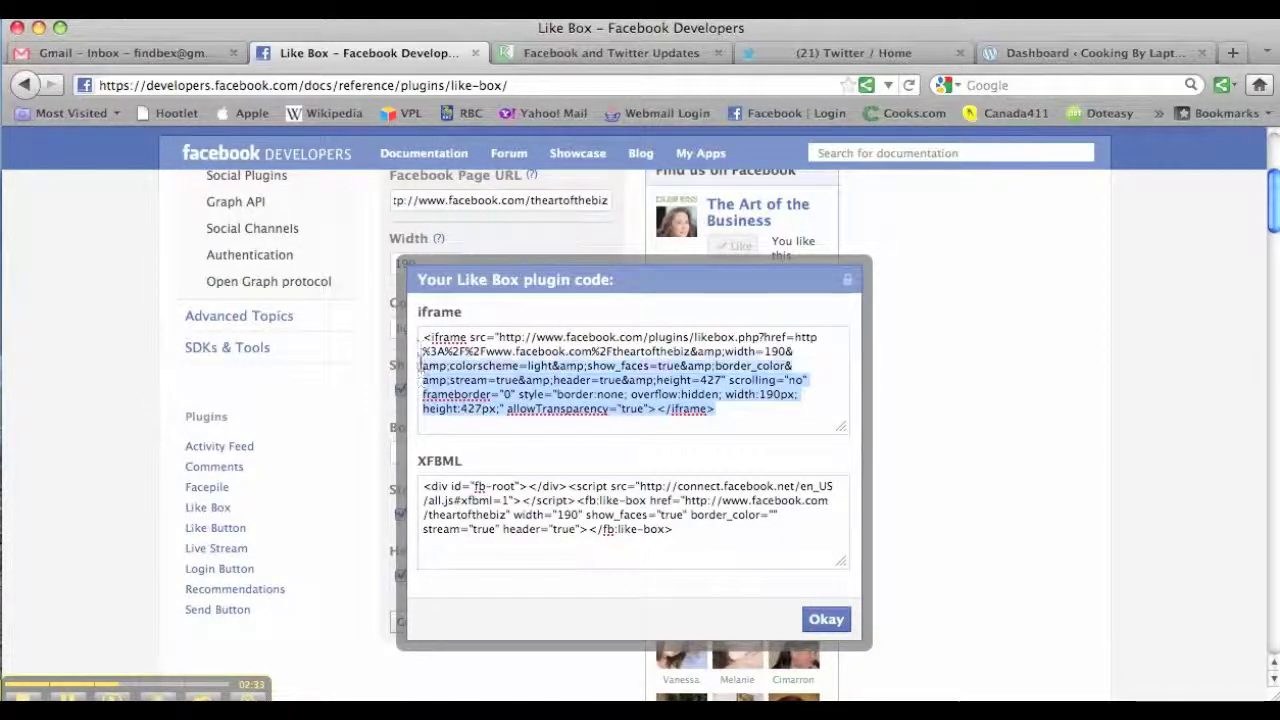
right_click(567, 360)
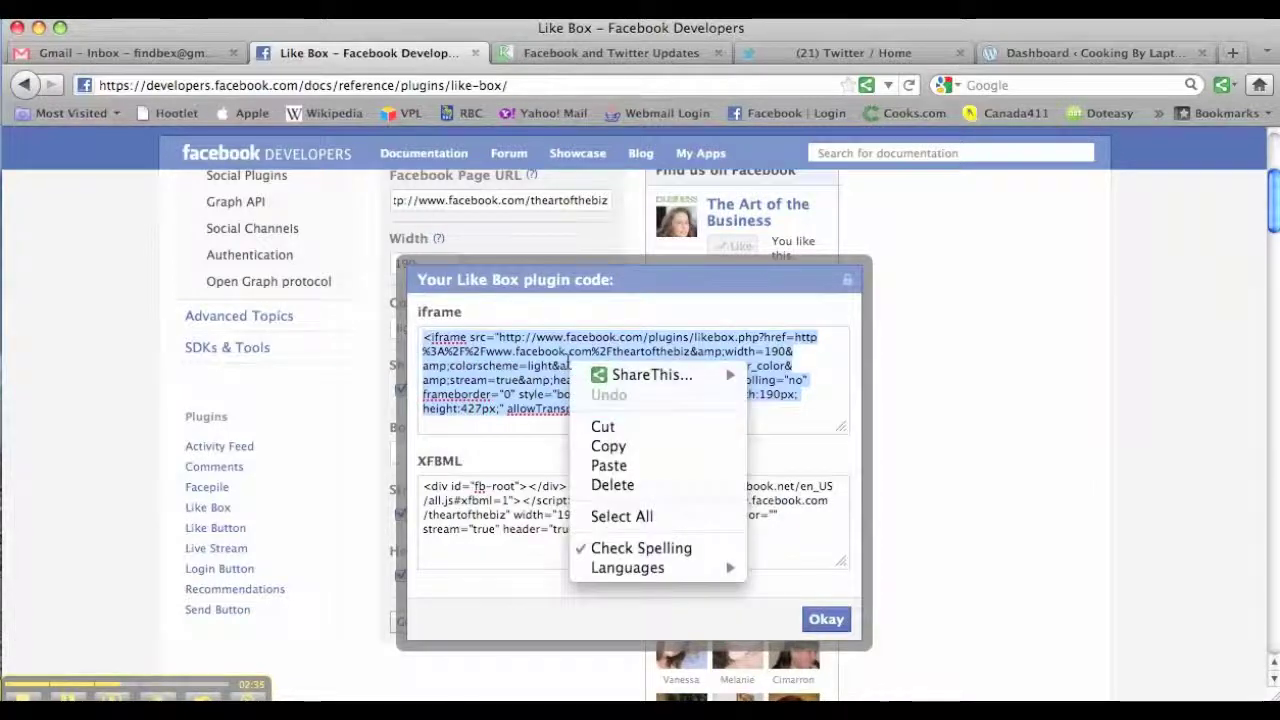
click(603, 448)
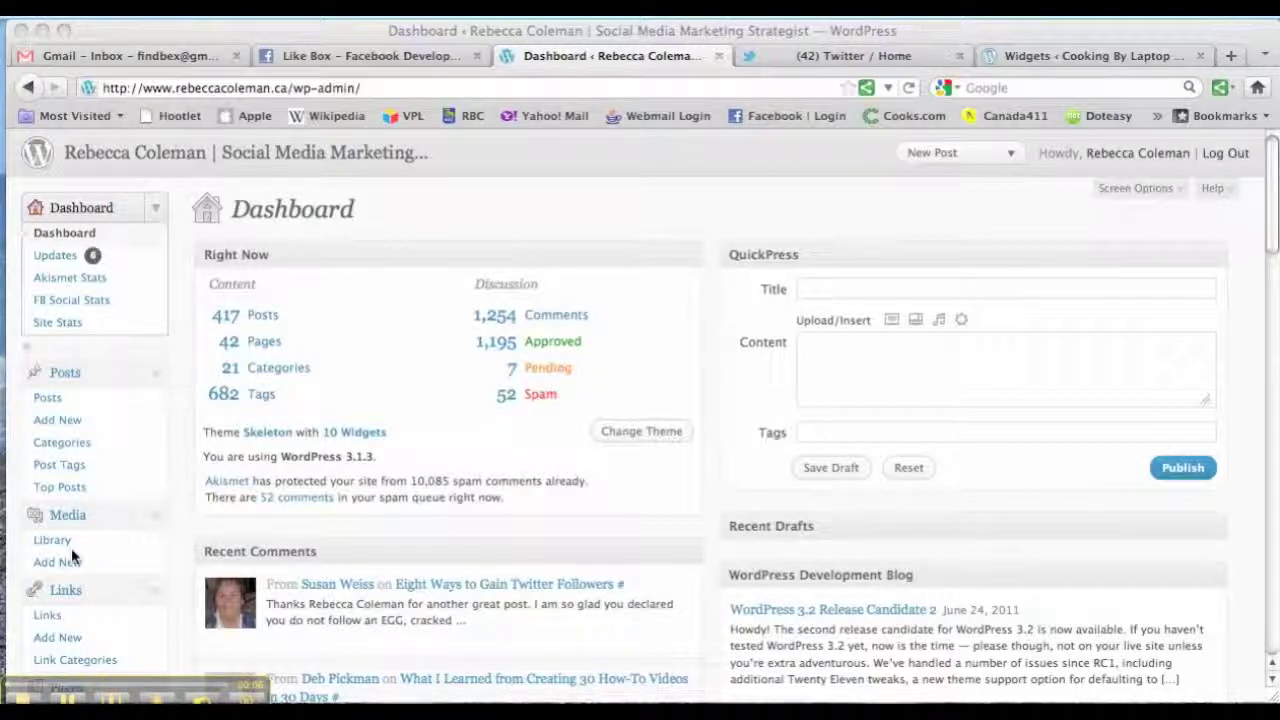
- Go to Appearance > Widgets from the WordPress dashboard menu
scroll(74, 390, down, 2)
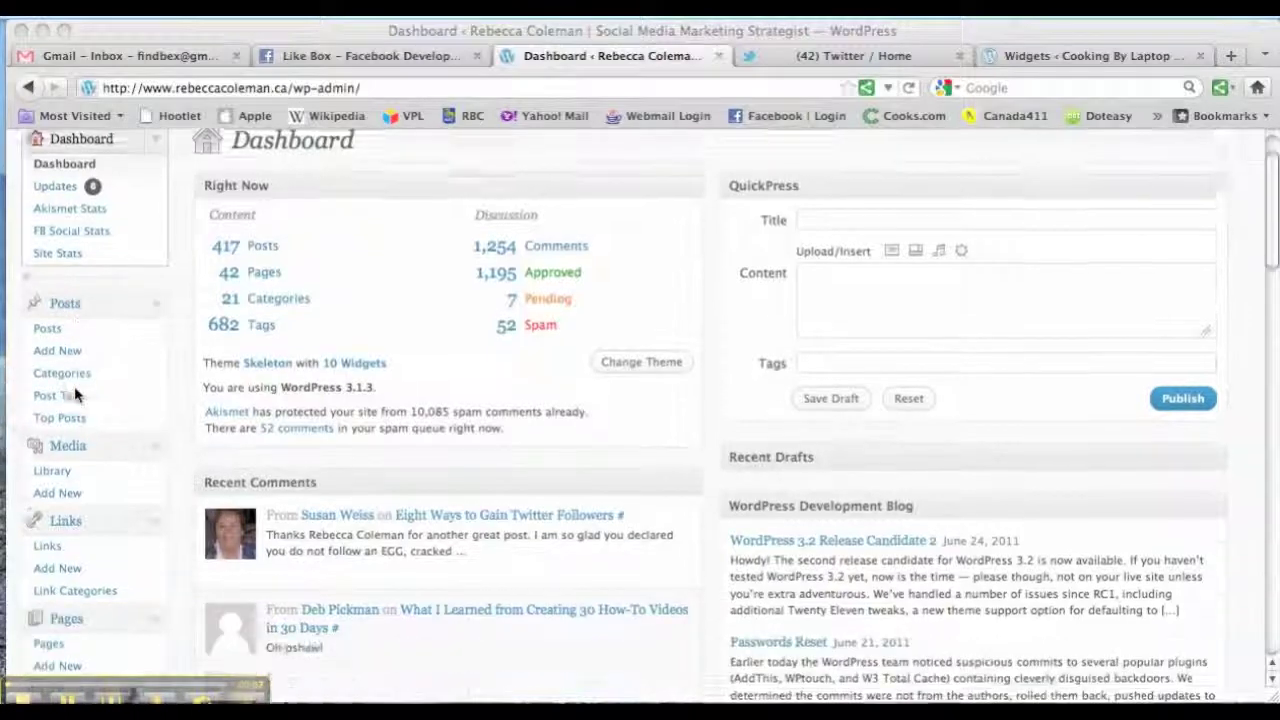
scroll(74, 390, down, 1)
scroll(74, 390, down, 3)
scroll(74, 390, down, 3)
scroll(74, 390, down, 1)
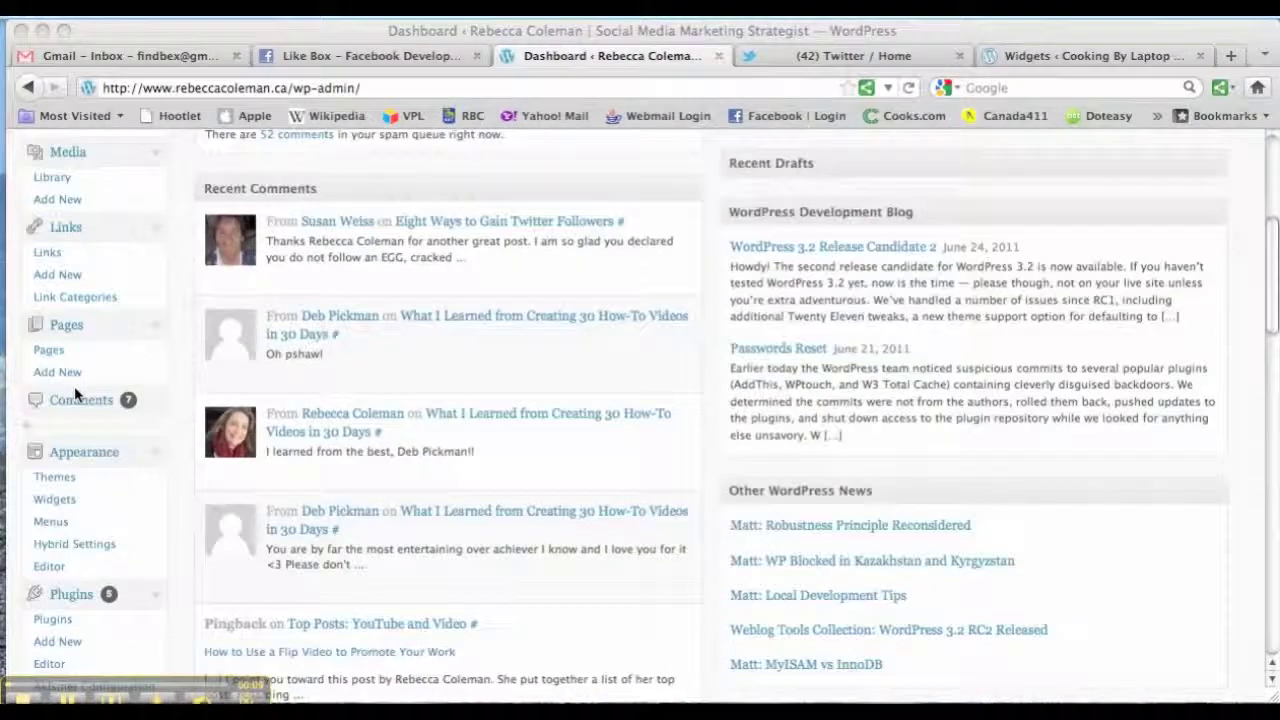
scroll(74, 390, down, 2)
scroll(74, 390, down, 2)
scroll(74, 395, down, 4)
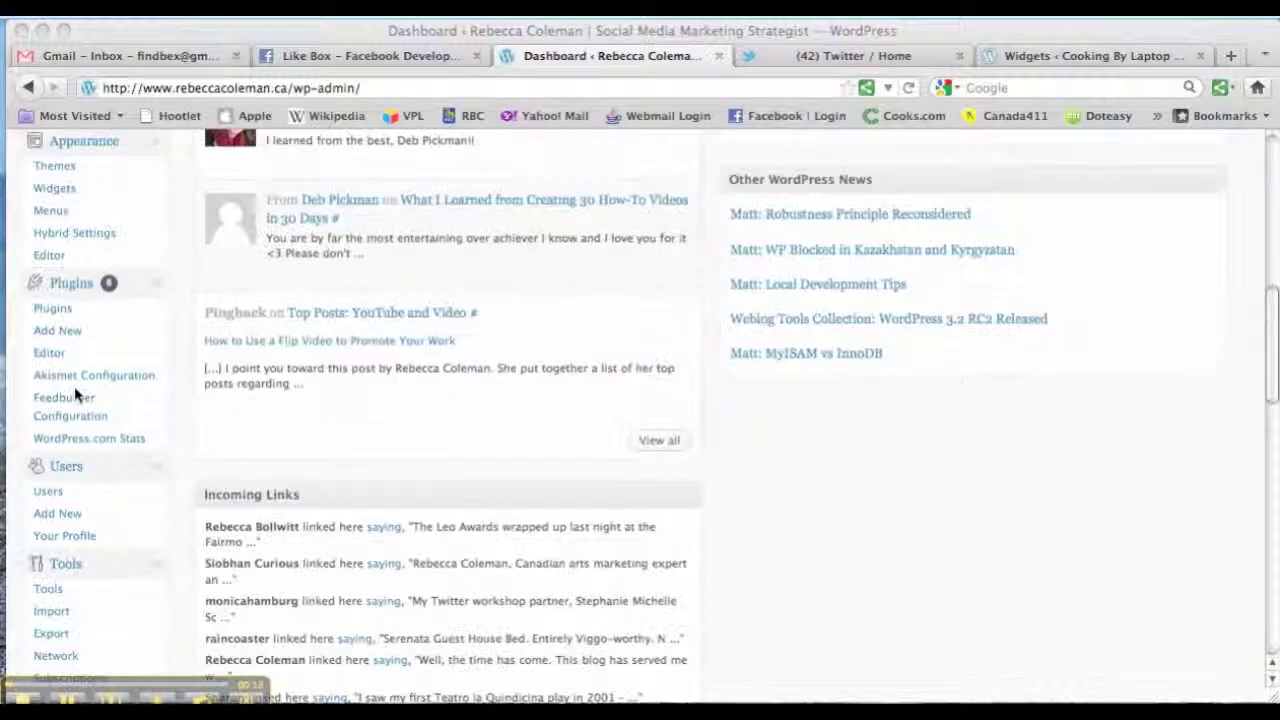
scroll(74, 395, up, 5)
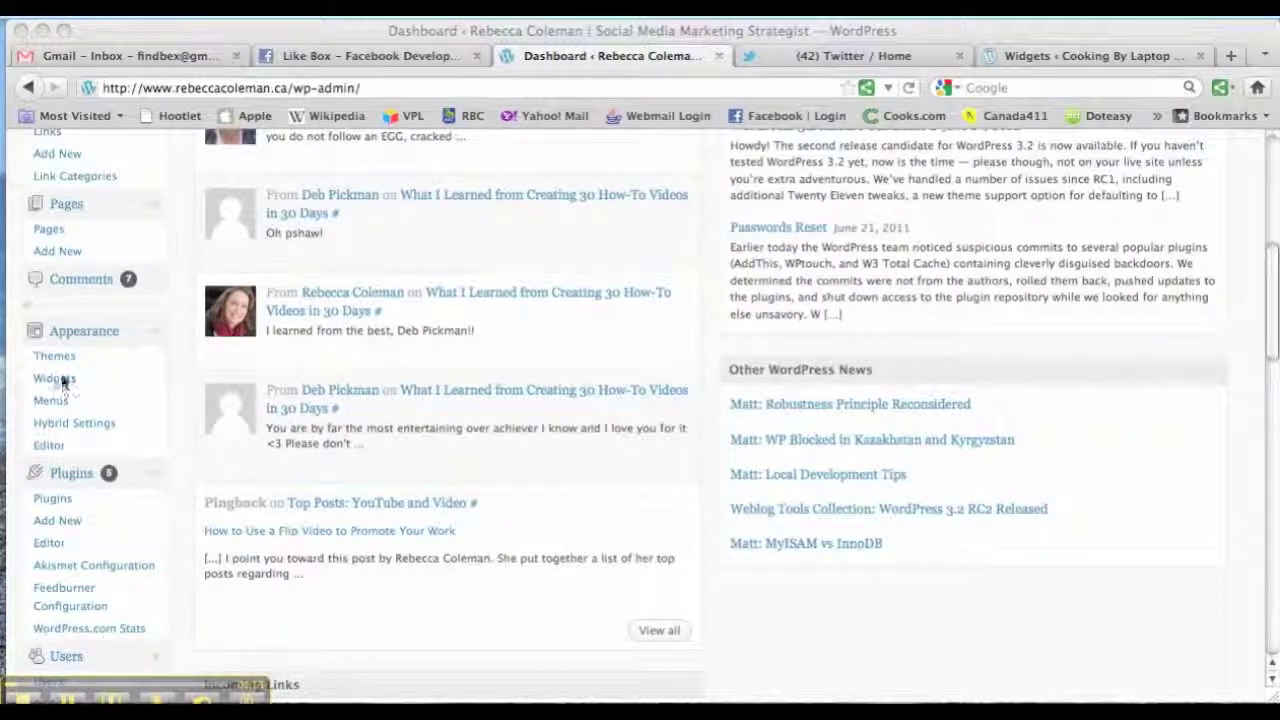
click(63, 382)
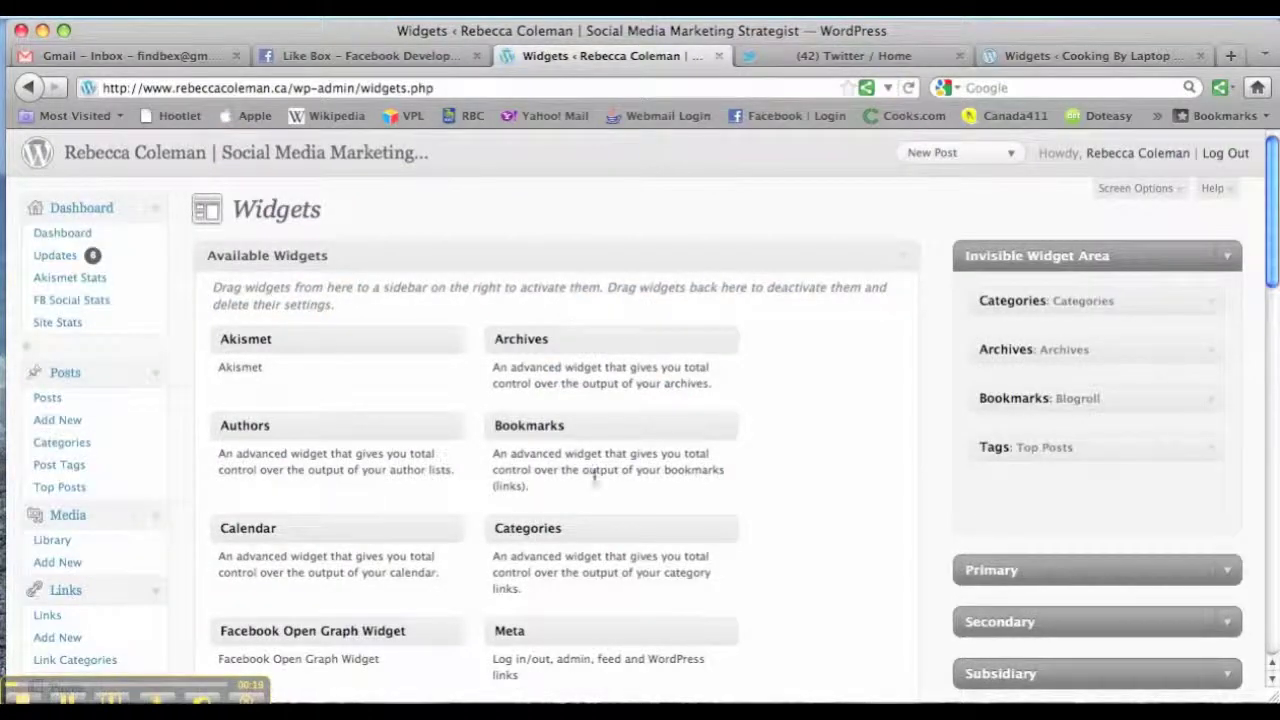
- Expand the Primary sidebar and drop a Text widget below Stout Google Calendar
scroll(475, 572, down, 3)
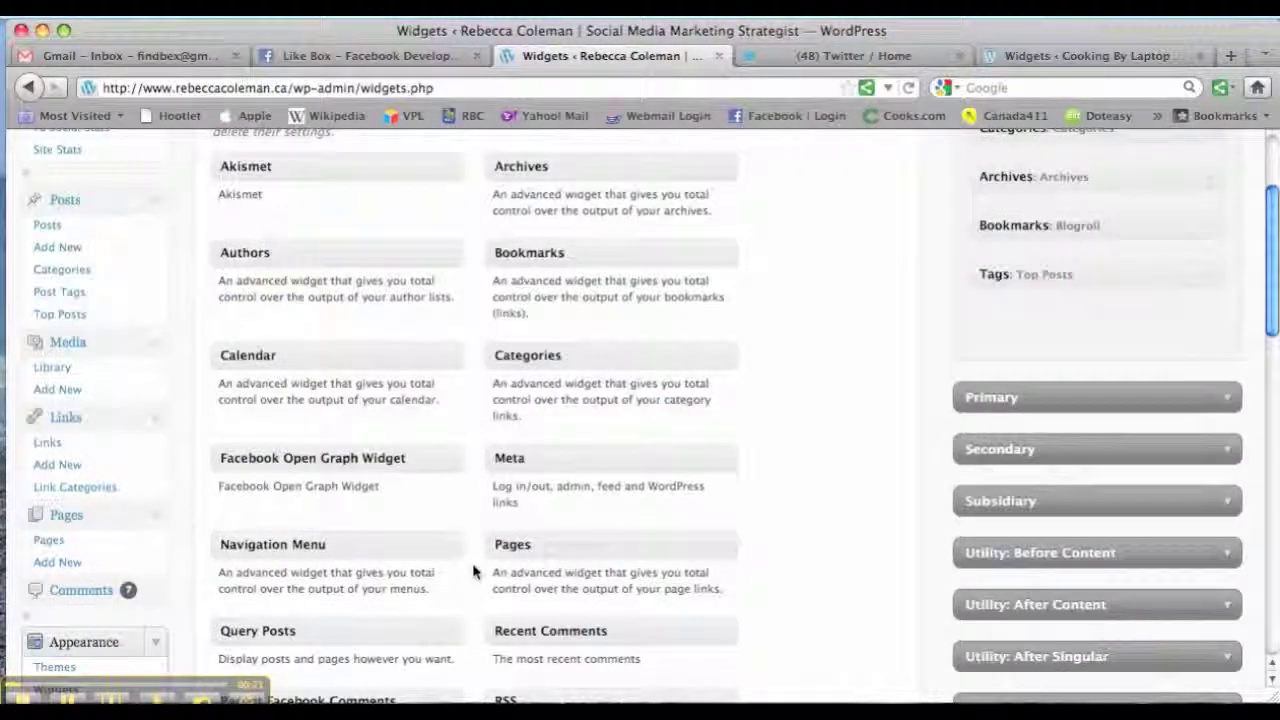
scroll(475, 572, down, 2)
scroll(475, 572, down, 3)
scroll(475, 572, down, 3)
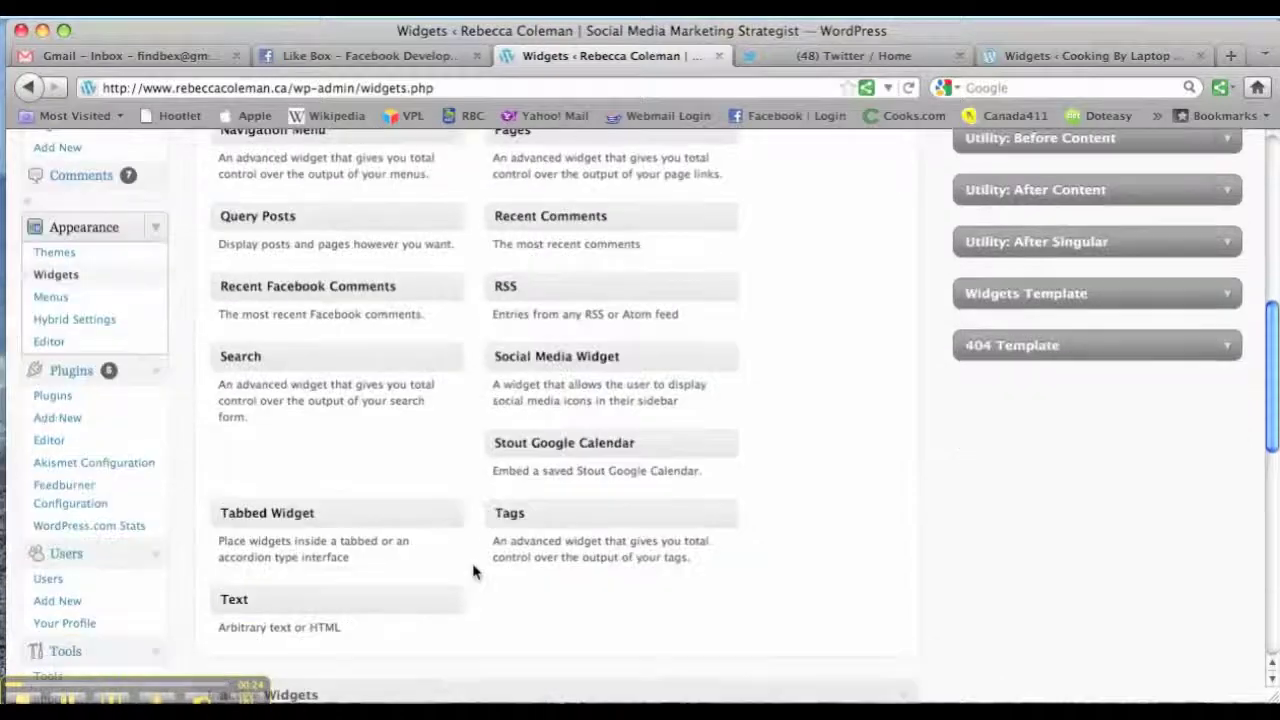
scroll(500, 583, up, 6)
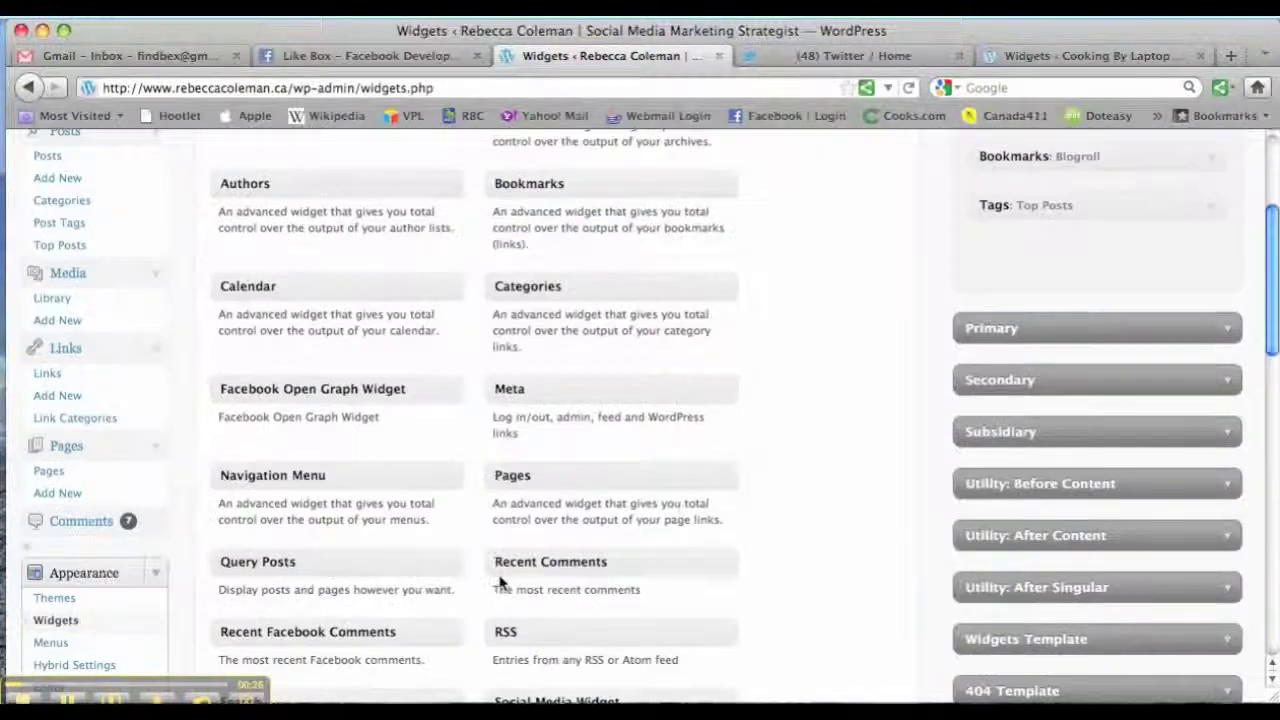
click(1229, 330)
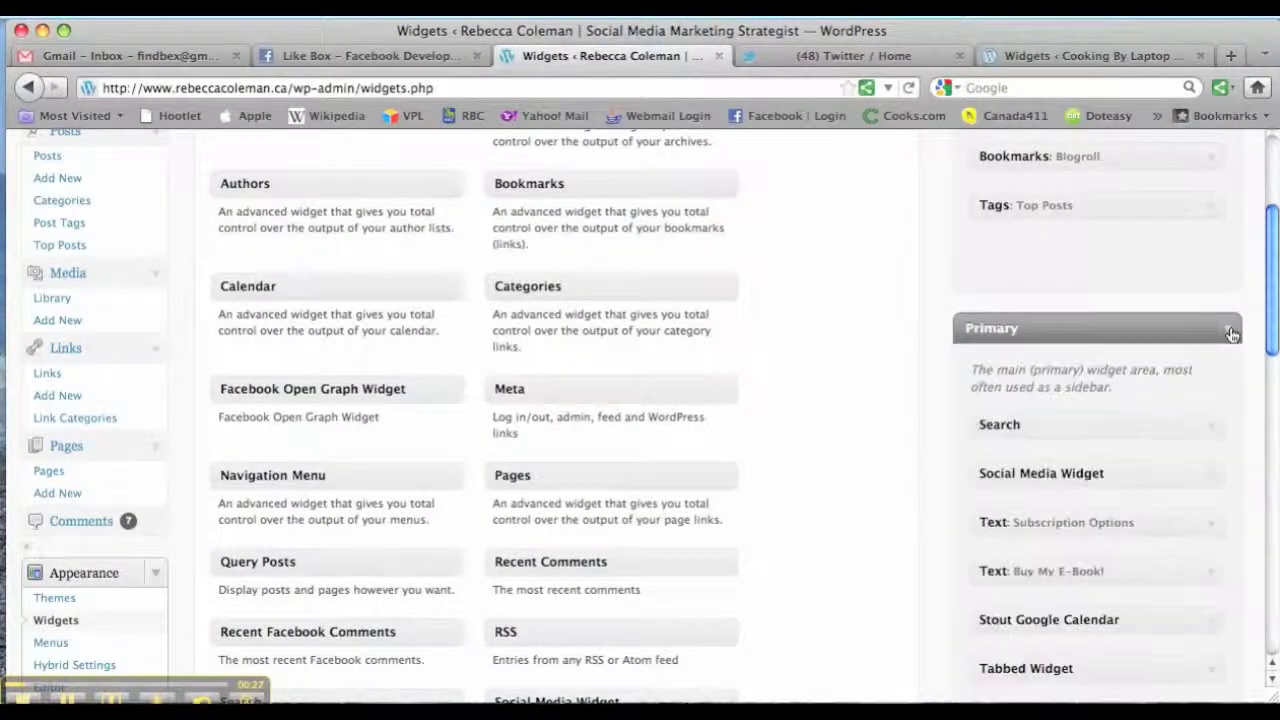
scroll(663, 481, down, 4)
scroll(663, 481, down, 1)
scroll(663, 481, down, 2)
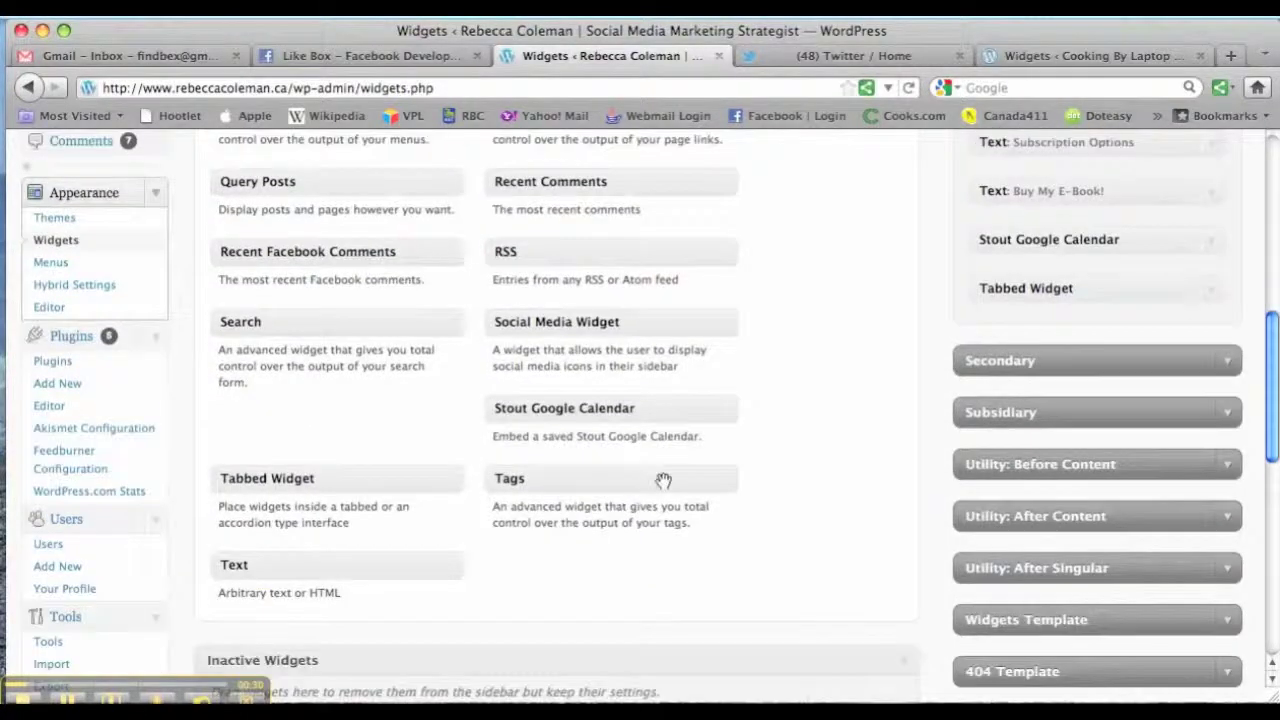
mouse_move(372, 567)
mouse_down()
mouse_move(438, 554)
mouse_move(974, 303)
mouse_up()
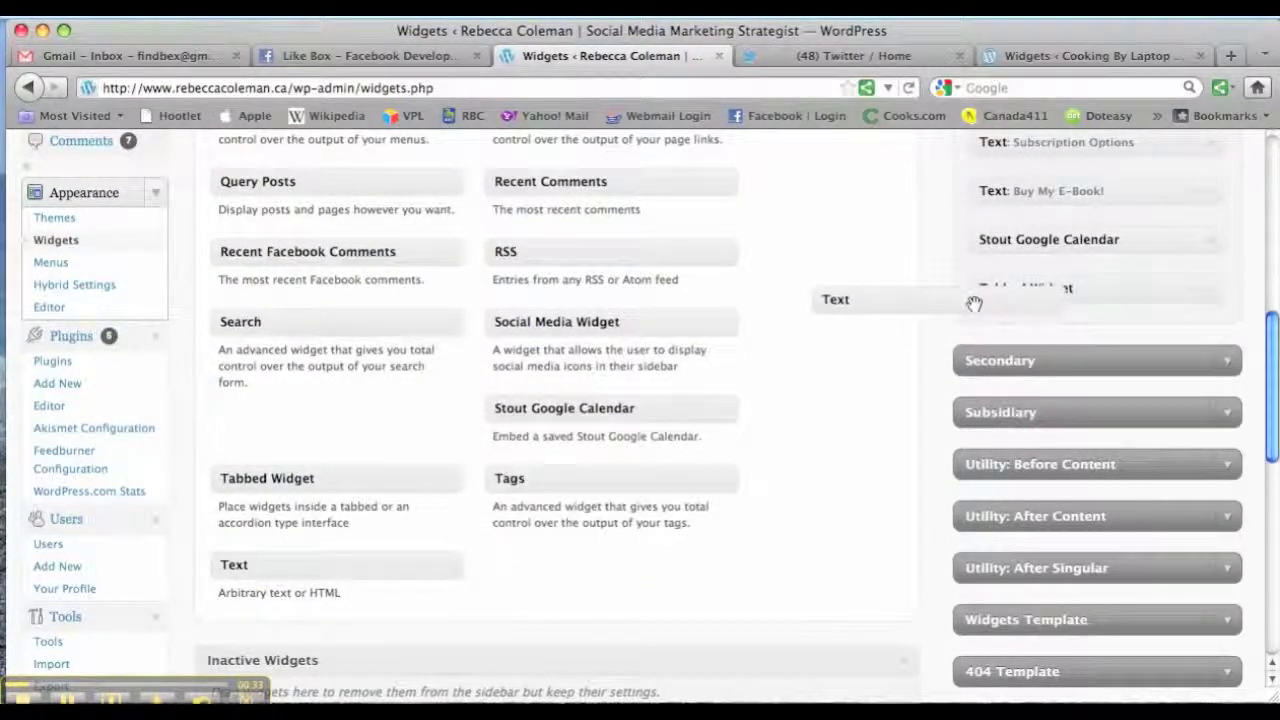
drag(974, 303, 1131, 292)
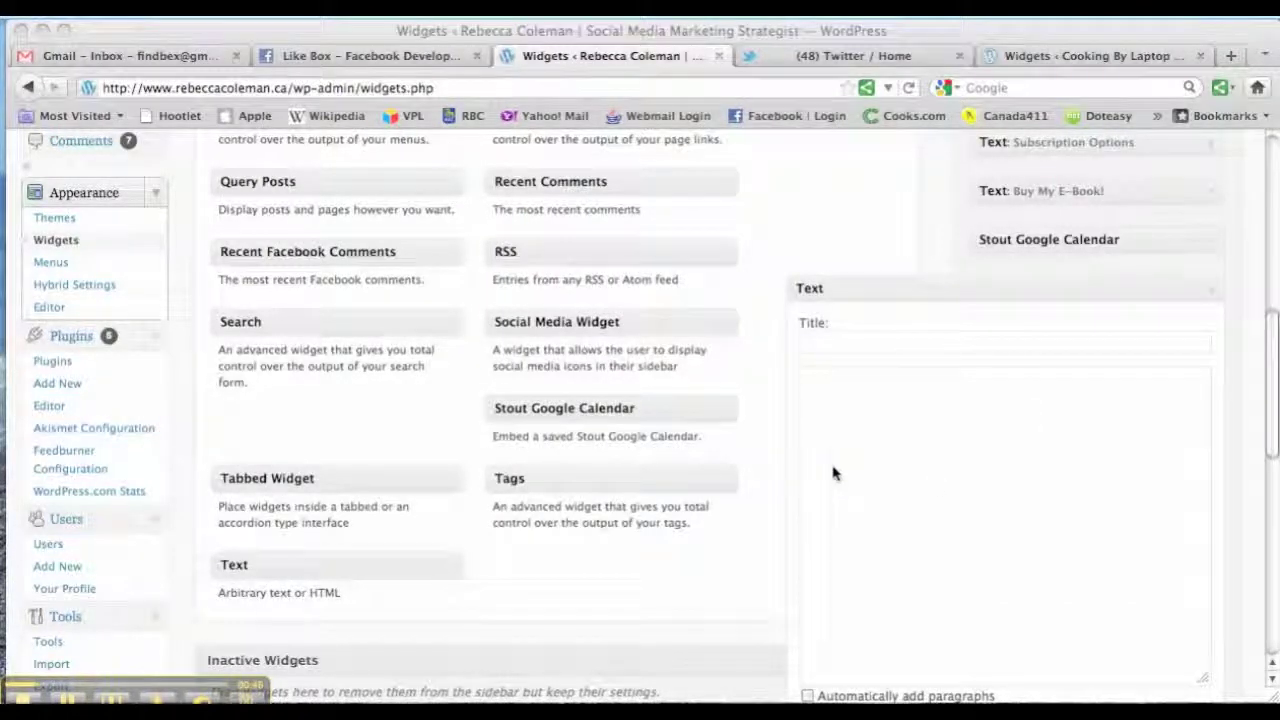
- Paste the Facebook Like Box iframe code into the Text widget and close it
click(835, 396)
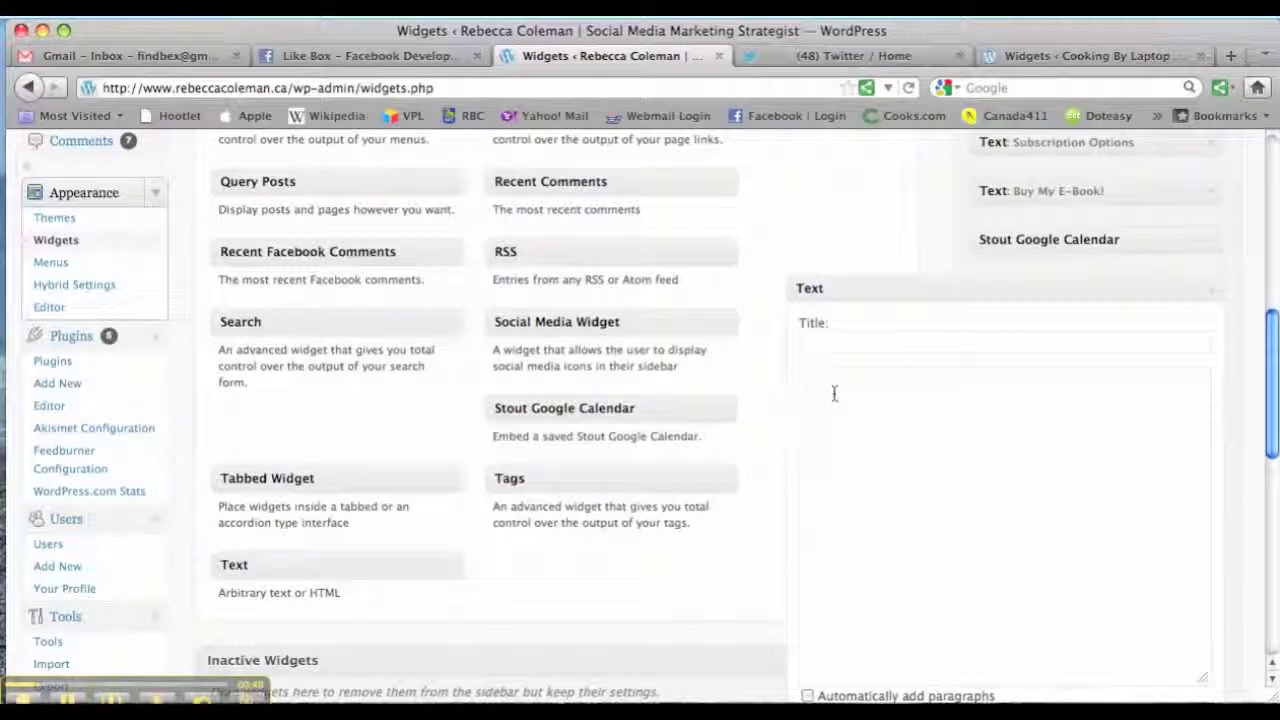
text(<iframe src="http://www.facebook.com/plugins/likebox.php?href=http%3A%2F%2Fwww.facebook.com%2Ftheartofthebiz&amp;width=190&amp;colorscheme=light&amp;show_faces=true&amp;border_color&amp;stream=true&amp;header=true&amp;height=427" scrolling="no" frameborder="0" style="border:none; overflow:hidden; width:190px; height:427px;" allowTransparency="true"></iframe>)
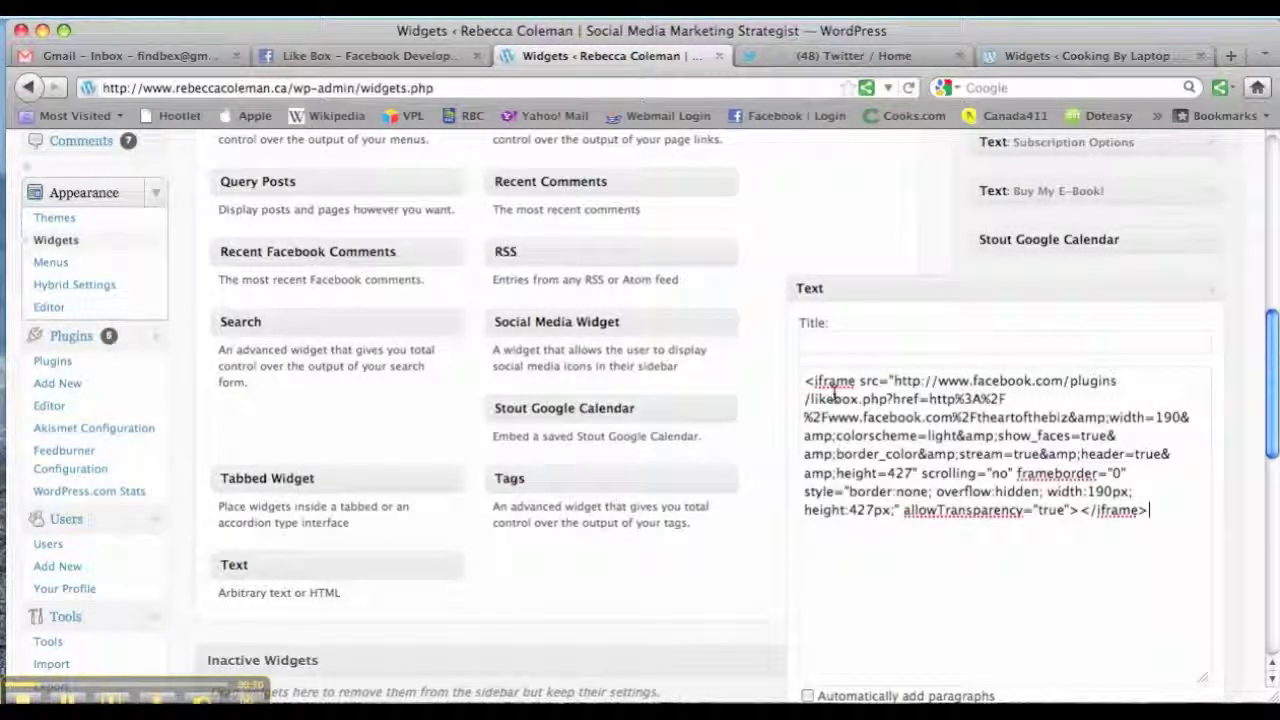
scroll(835, 395, down, 2)
scroll(835, 395, down, 1)
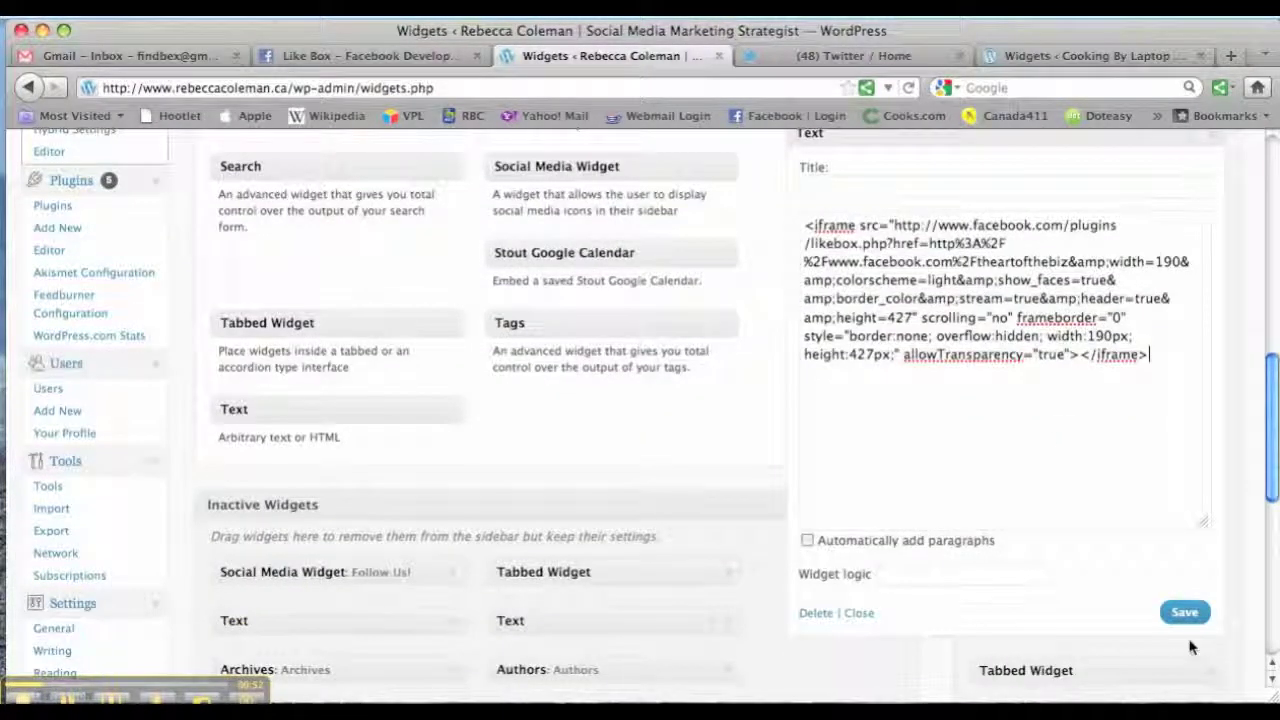
click(858, 614)
scroll(862, 617, up, 5)
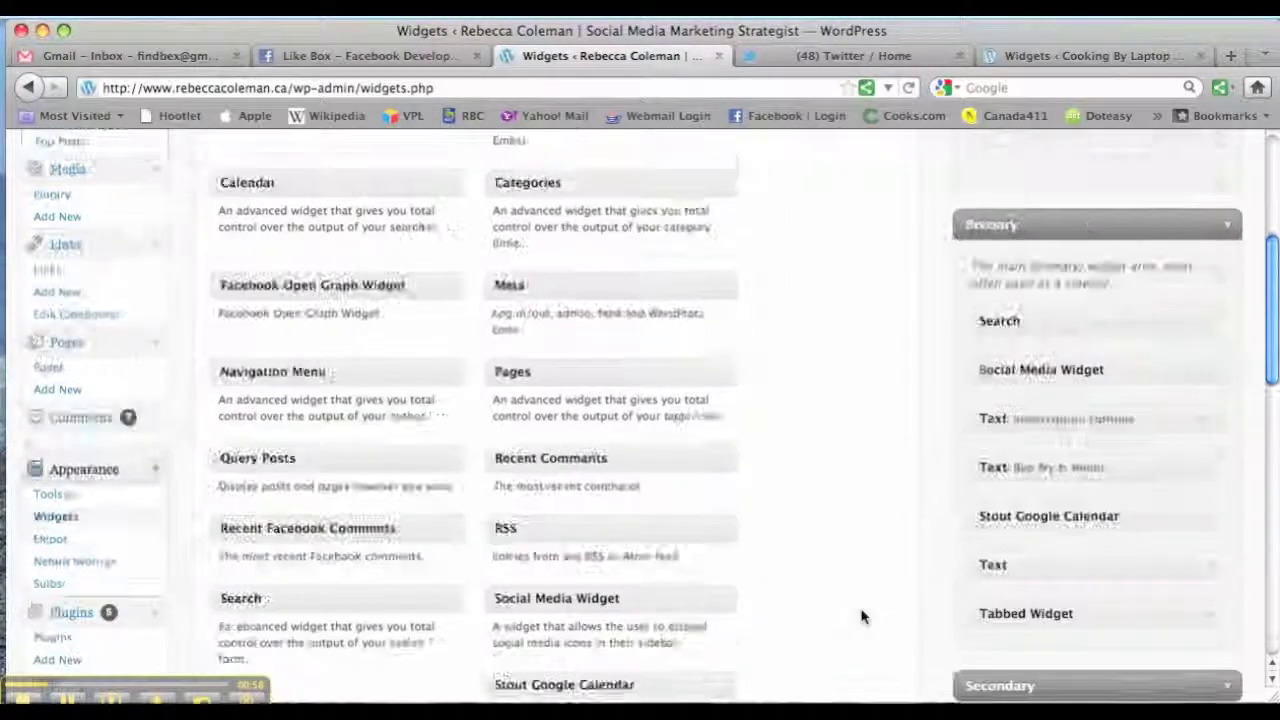
scroll(862, 617, up, 4)
- View the live homepage and scroll to the 'Find us on Facebook' sidebar box
click(262, 153)
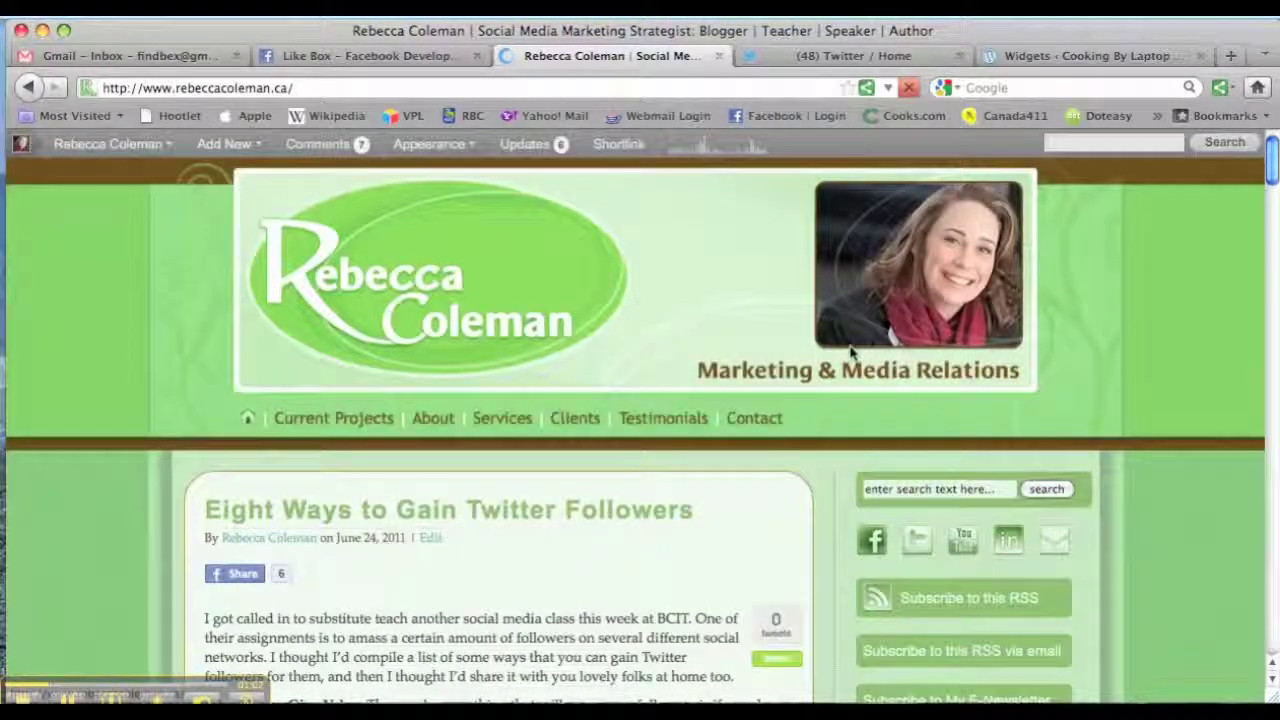
scroll(848, 352, down, 3)
scroll(850, 352, down, 2)
scroll(850, 352, down, 2)
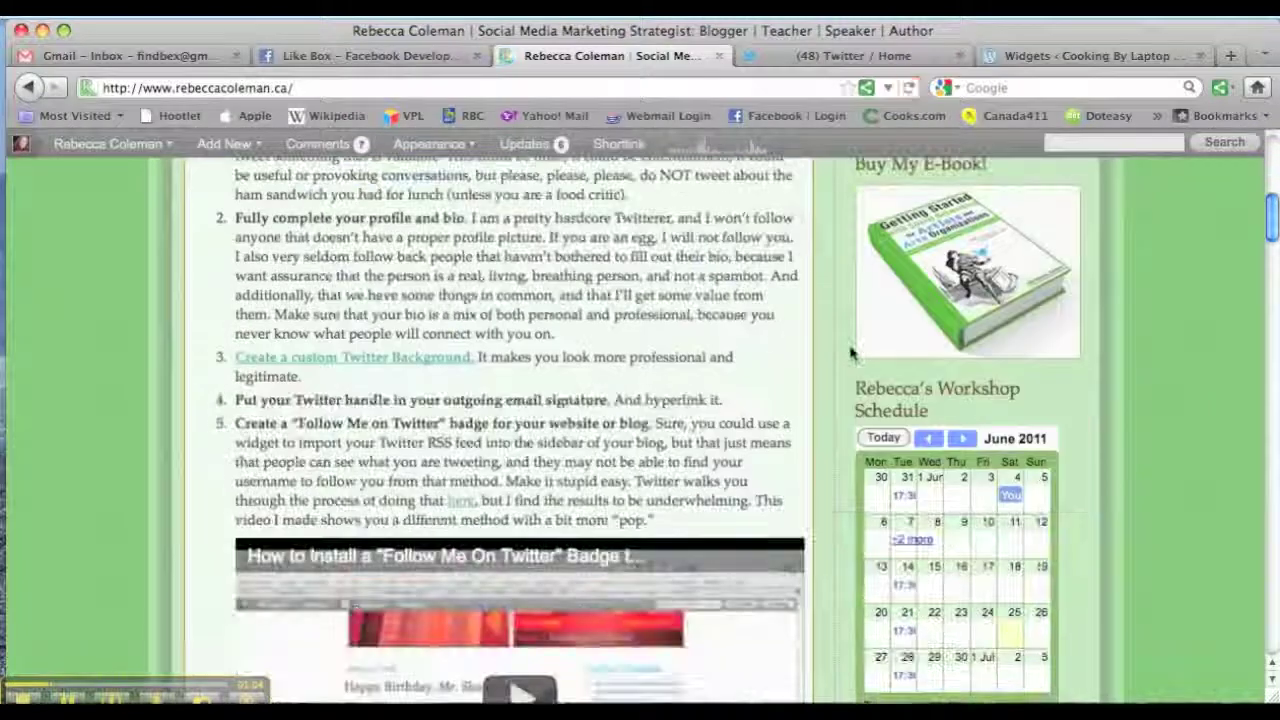
scroll(850, 352, down, 3)
scroll(850, 352, down, 2)
scroll(850, 352, down, 3)
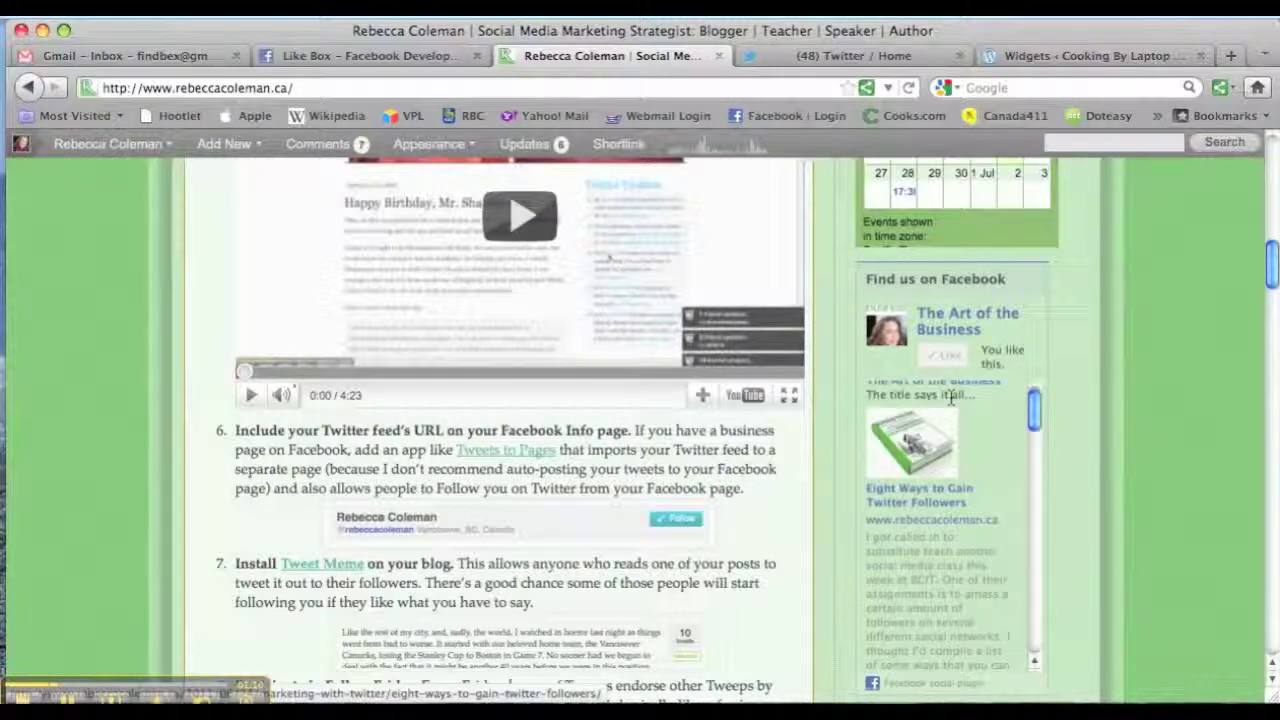
scroll(952, 400, down, 5)
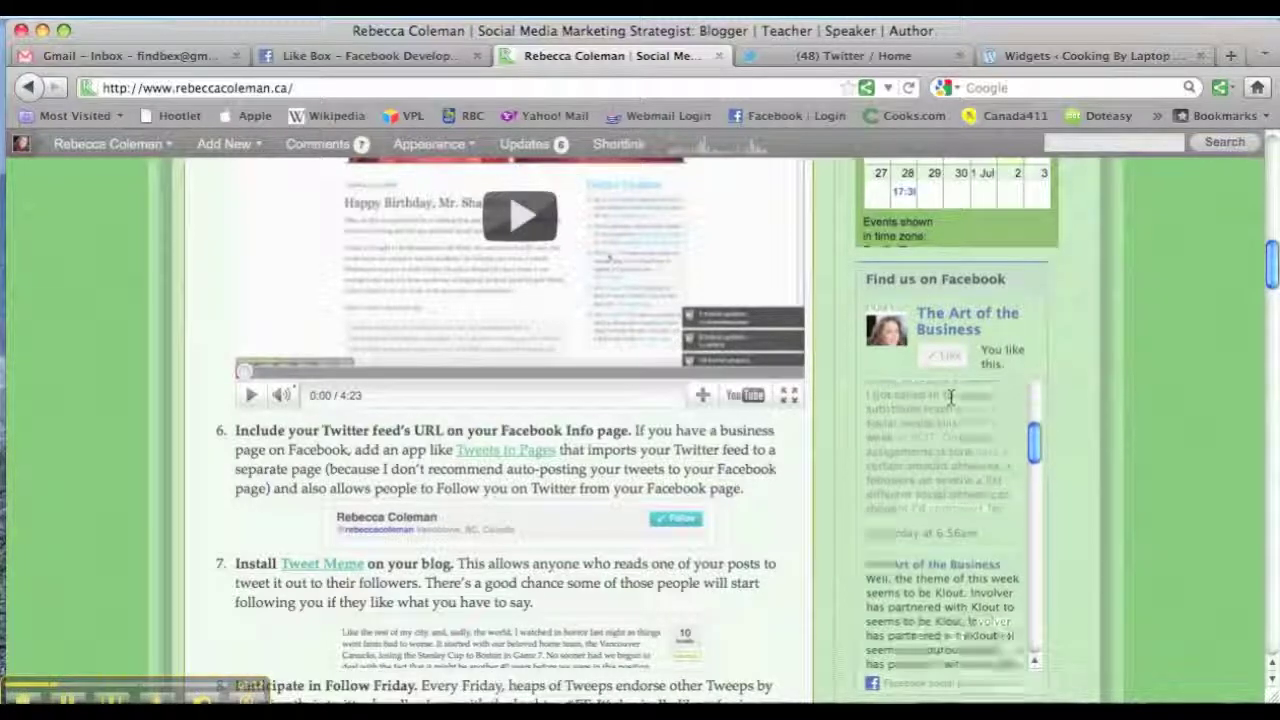
scroll(952, 400, up, 3)
scroll(952, 400, up, 2)
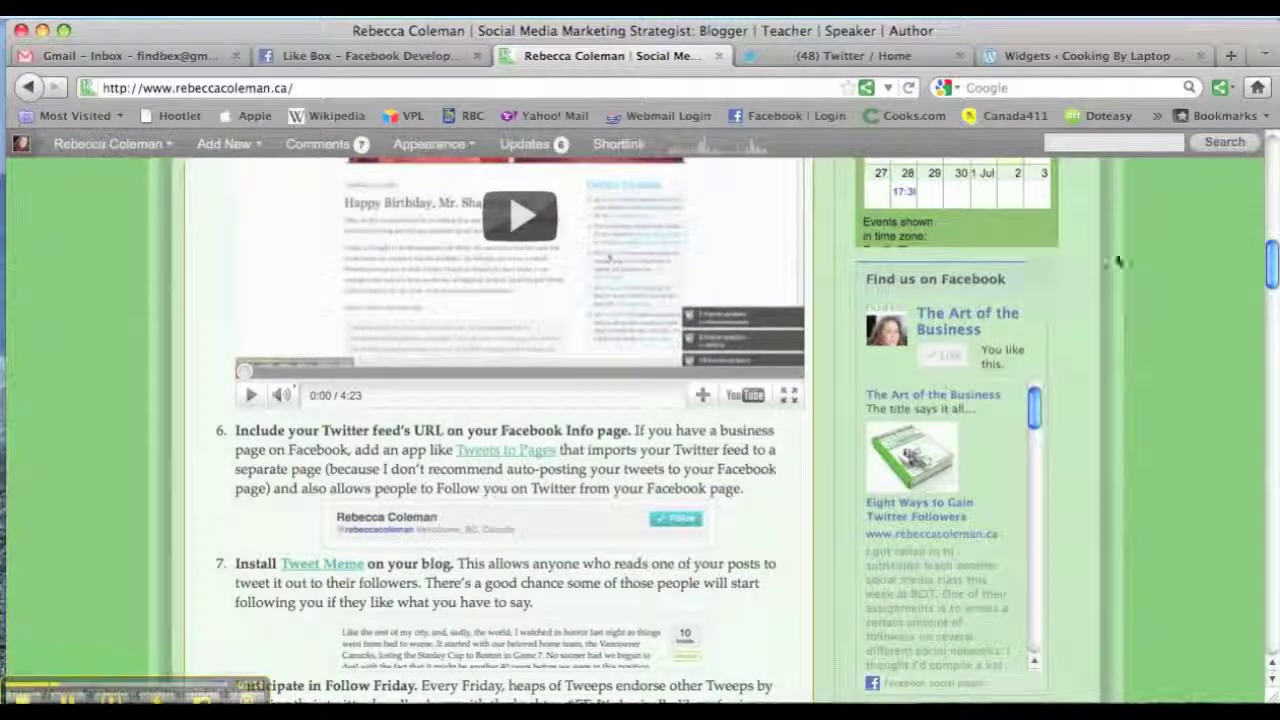
mouse_move(1268, 271)
mouse_down()
mouse_move(1274, 330)
mouse_move(1273, 255)
mouse_up()
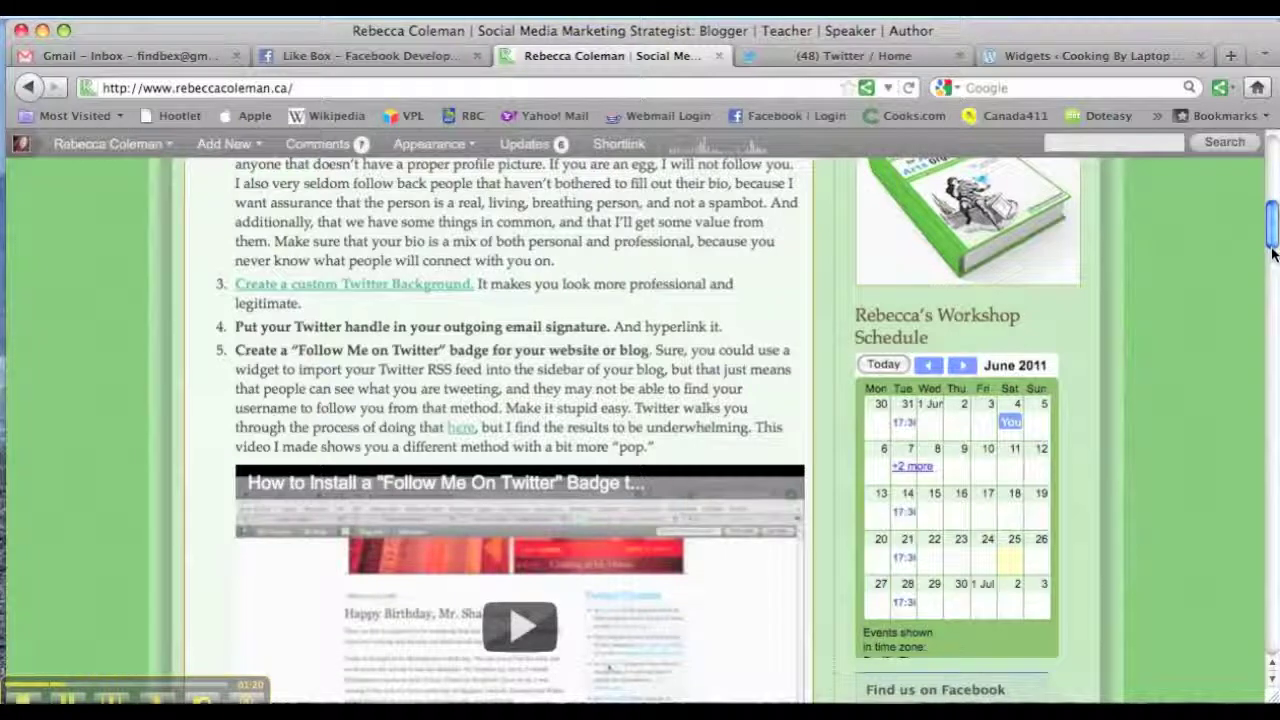
drag(1273, 255, 1272, 205)
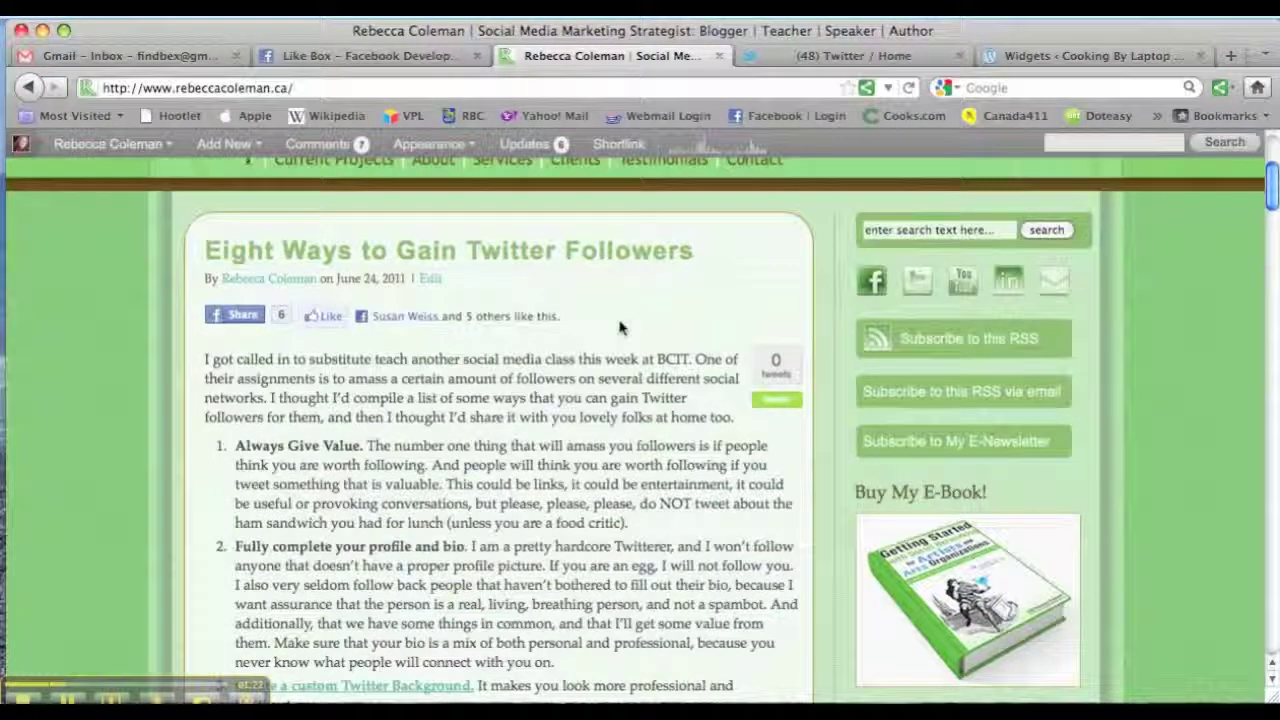
scroll(585, 347, up, 5)
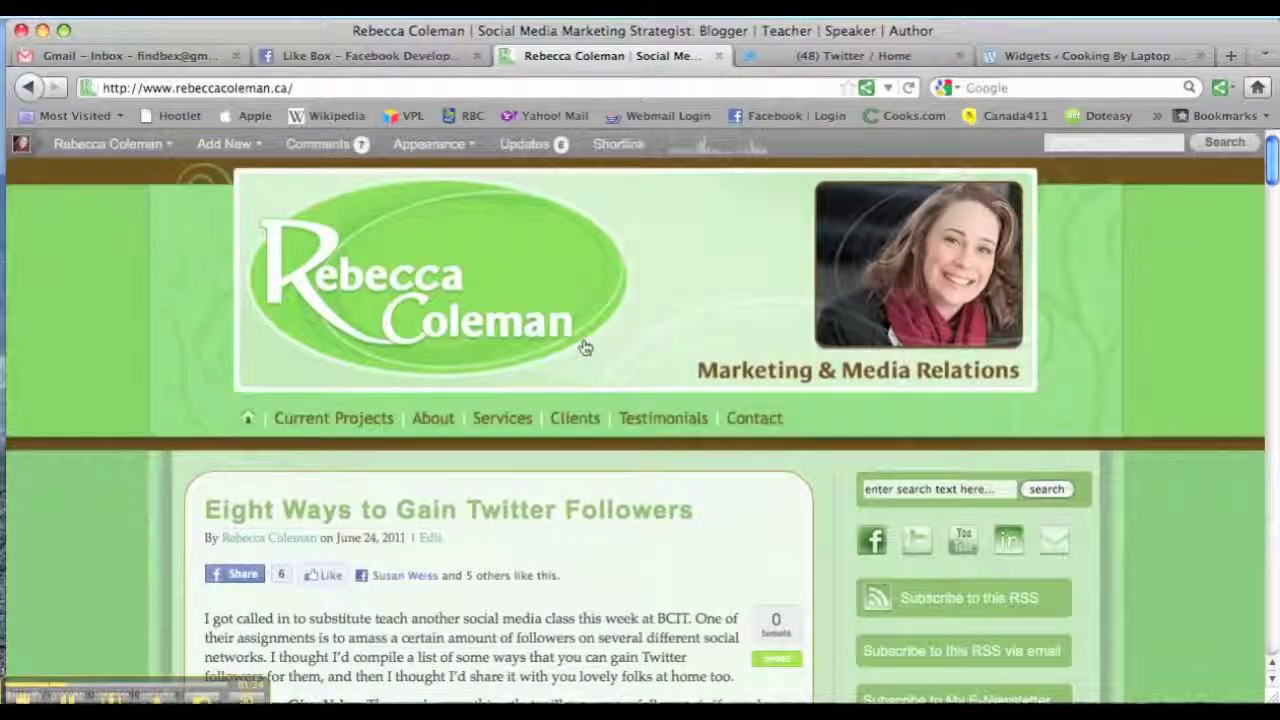